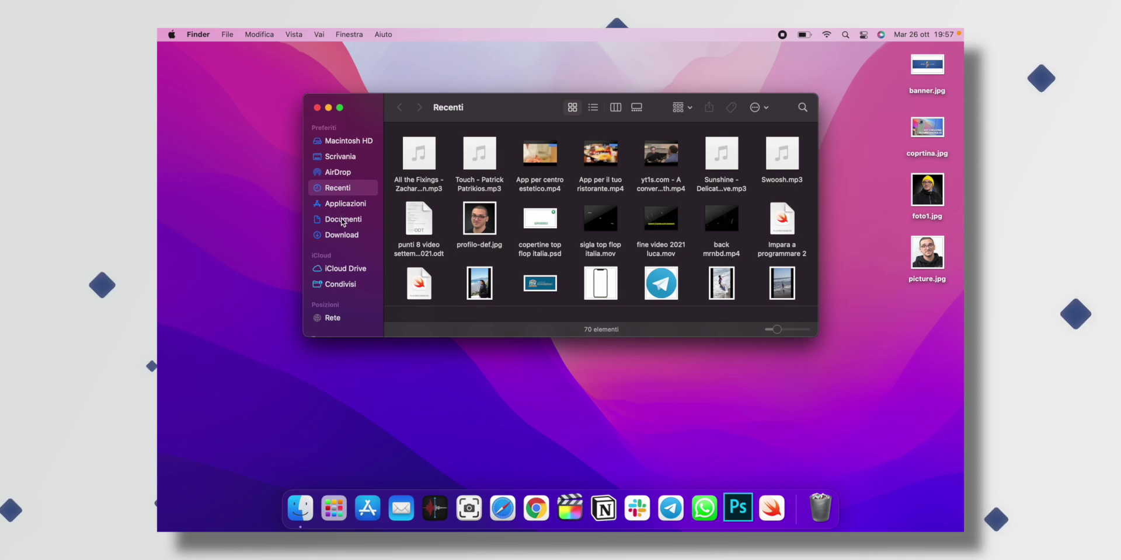
- Open the Applications folder in Finder, browse the installed apps and look for Tenorshare ReiBoot in Launchpad
left_click(344, 203)
scroll(511, 237, "down", 3)
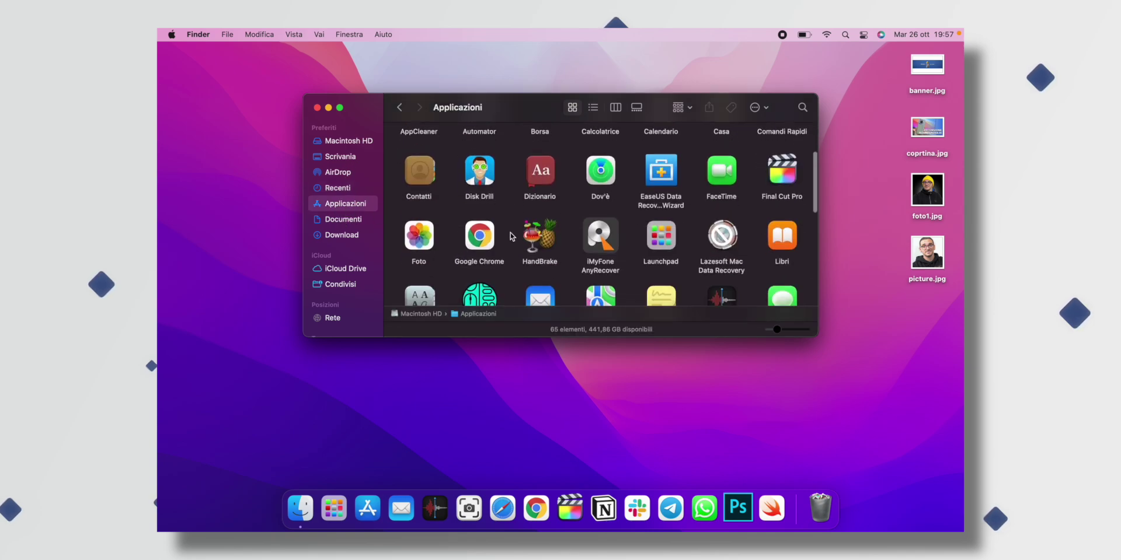
scroll(511, 236, "down", 3)
scroll(512, 236, "up", 1)
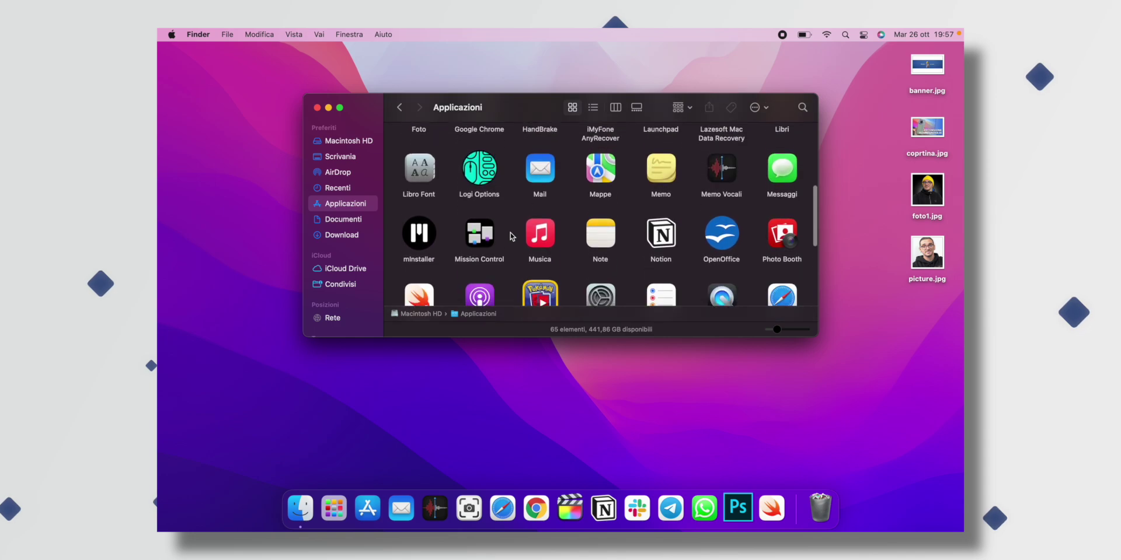
scroll(511, 236, "down", 2)
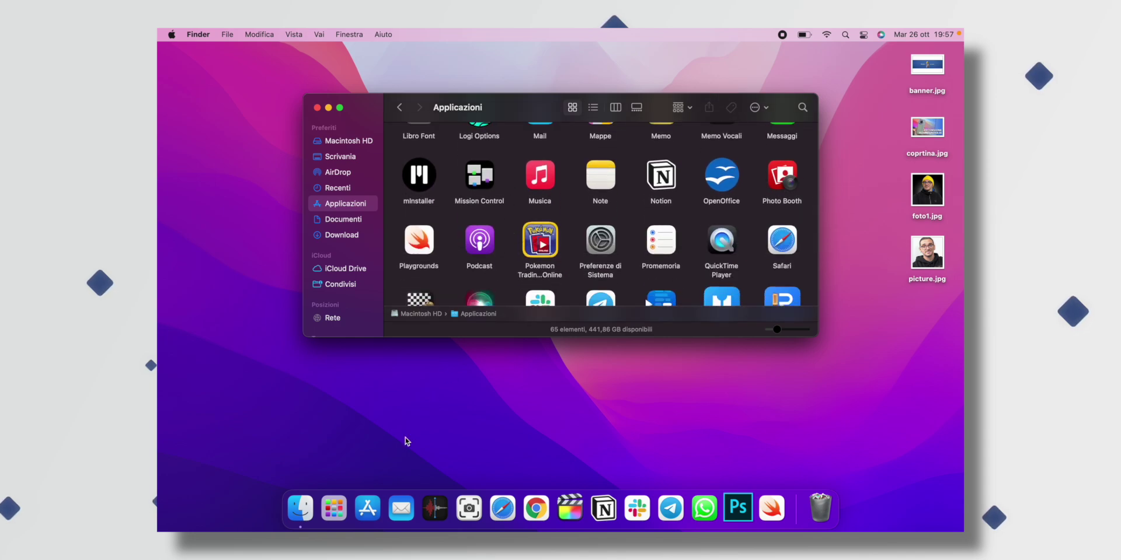
left_click(334, 508)
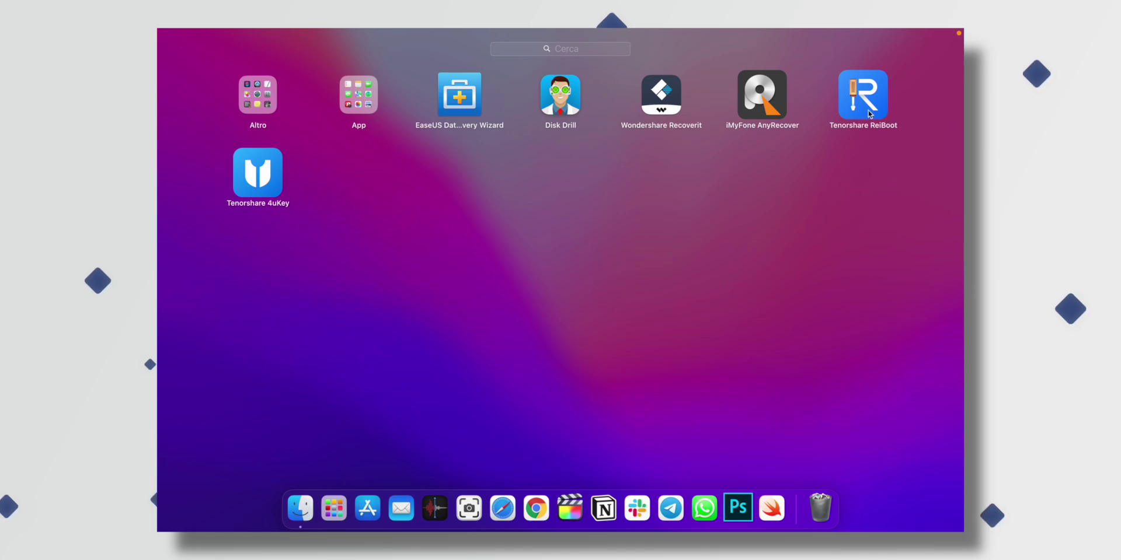
left_click(851, 238)
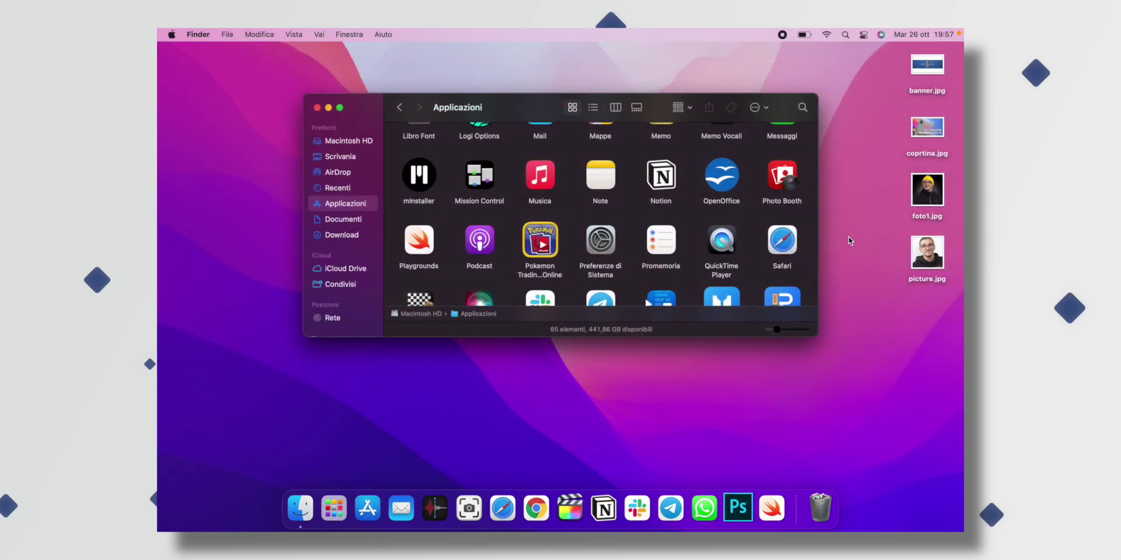
- Move Tenorshare ReiBoot from the Applications folder to the Trash
scroll(642, 273, "down", 5)
scroll(620, 225, "up", 1)
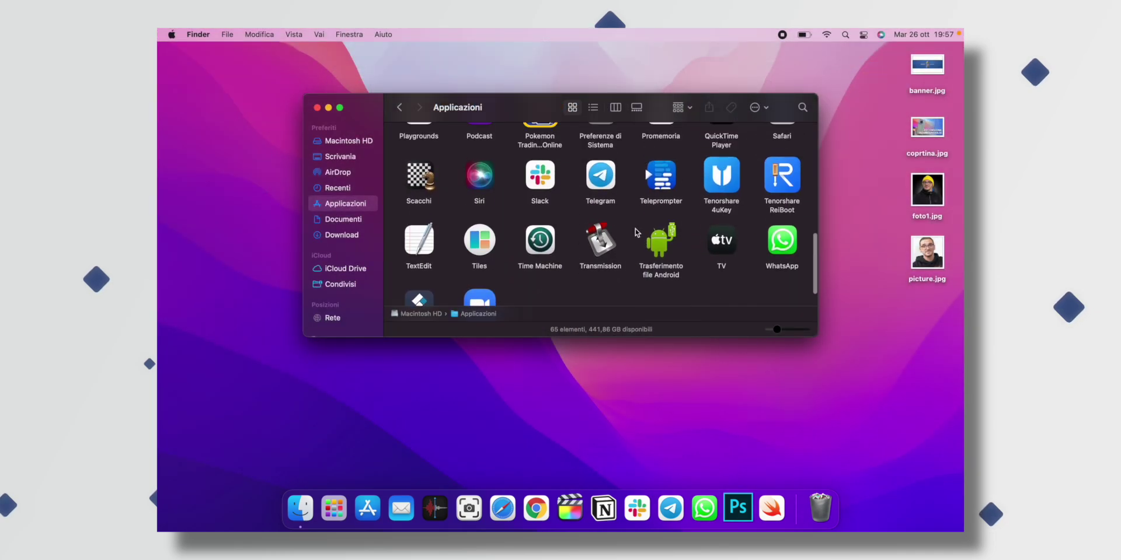
left_click_drag(779, 175, 810, 495)
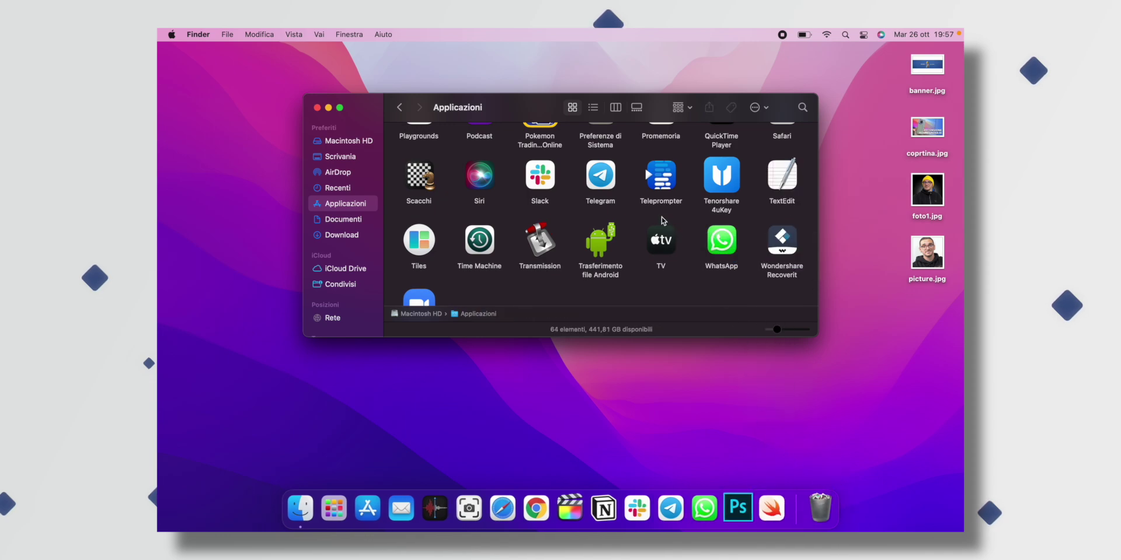
- Close the Finder window and check Launchpad for Tenorshare ReiBoot
scroll(689, 234, "up", 2)
scroll(690, 234, "down", 1)
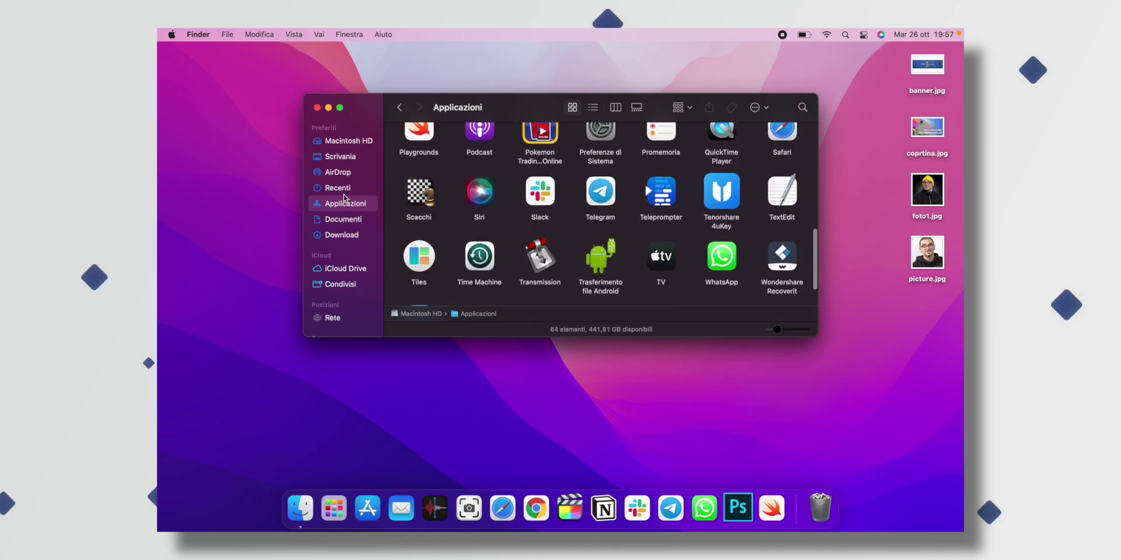
left_click(317, 107)
left_click(333, 506)
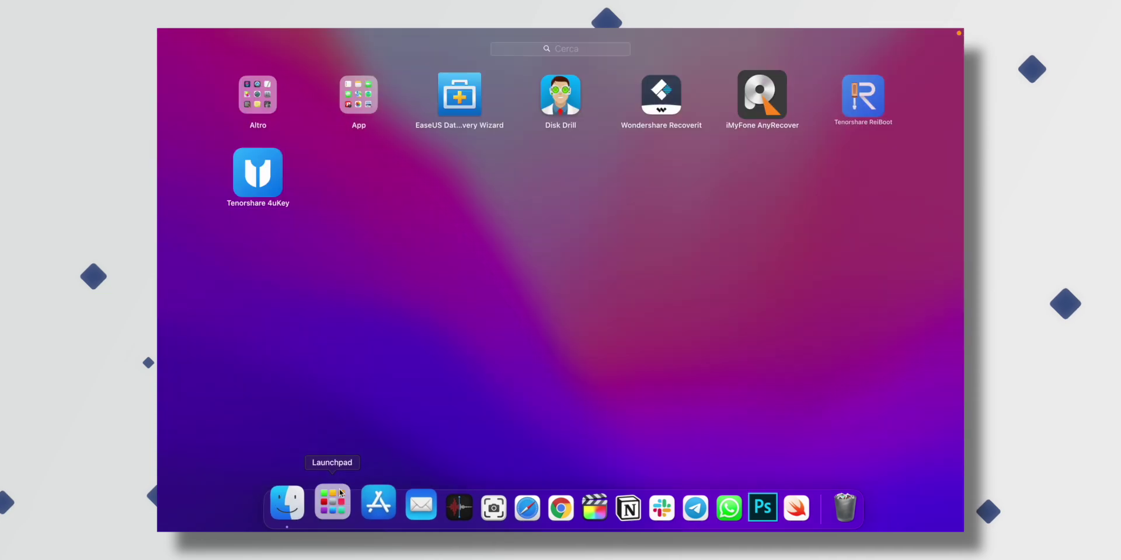
left_click(789, 201)
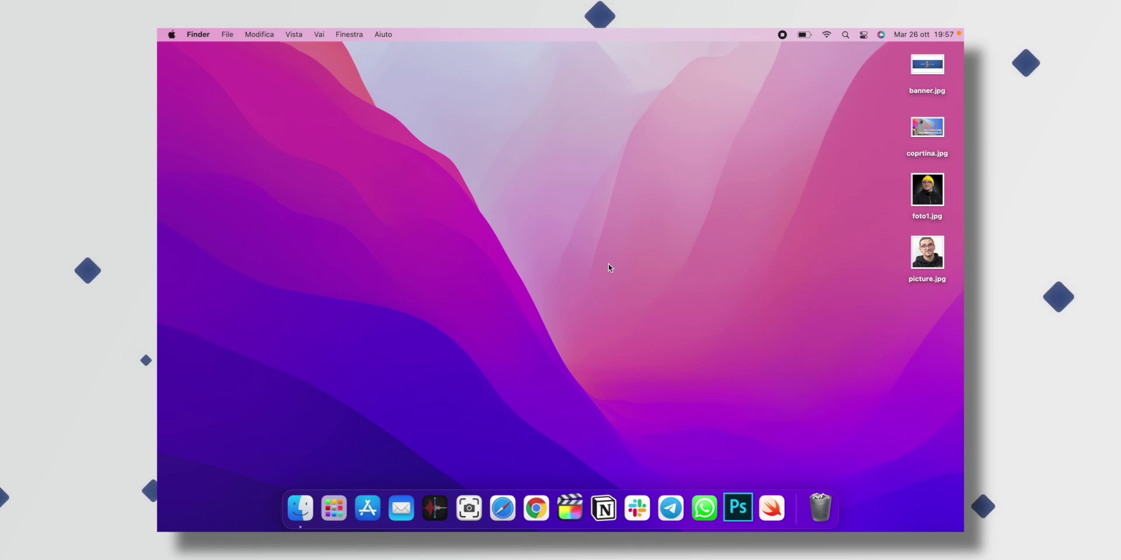
- Look for AppCleaner in Launchpad's App folder, then leave Launchpad
left_click(338, 501)
left_click(370, 107)
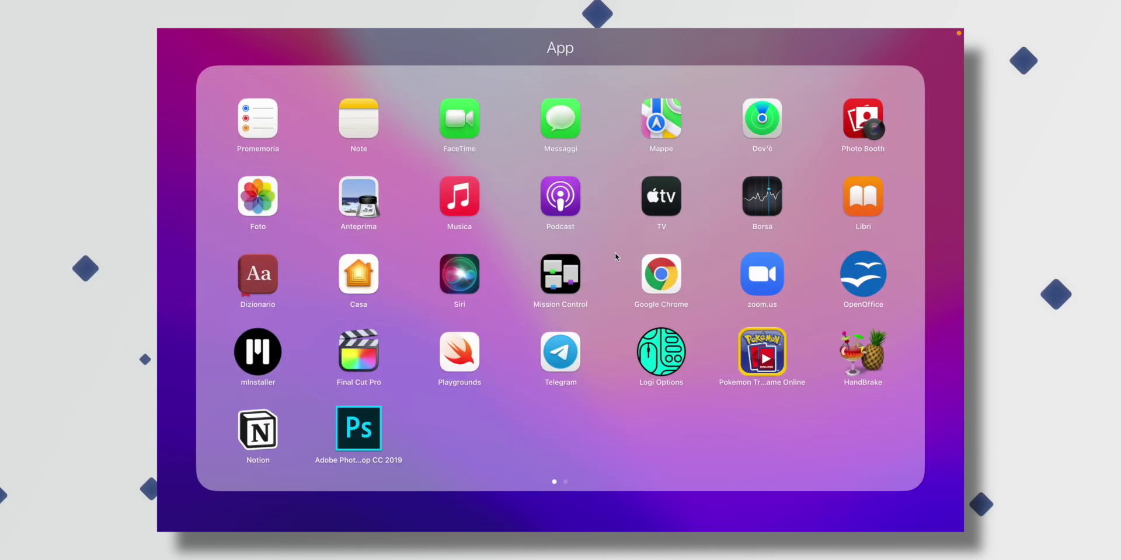
scroll(615, 256, "down", 2)
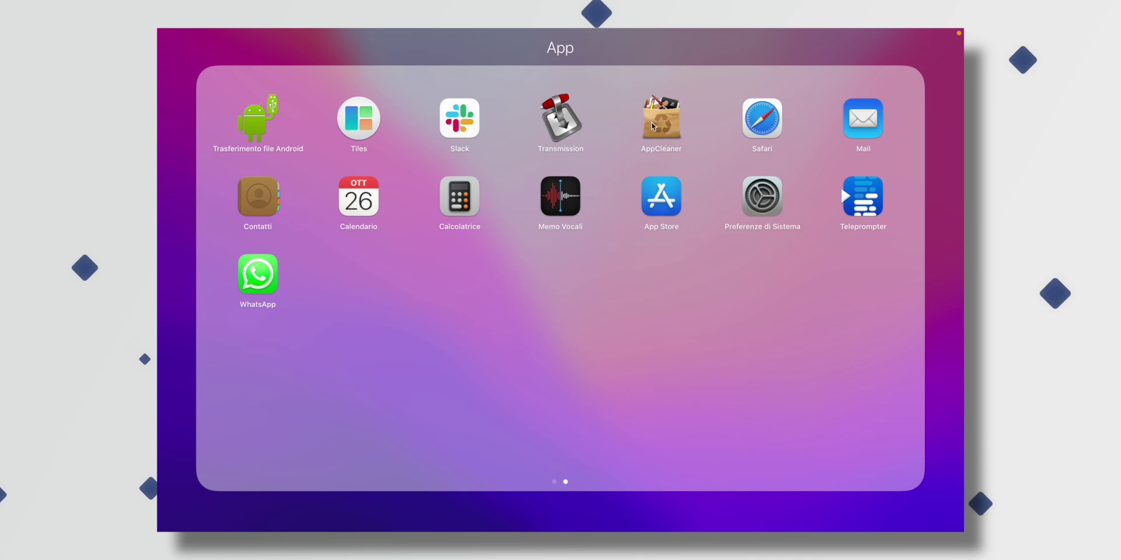
left_click(938, 270)
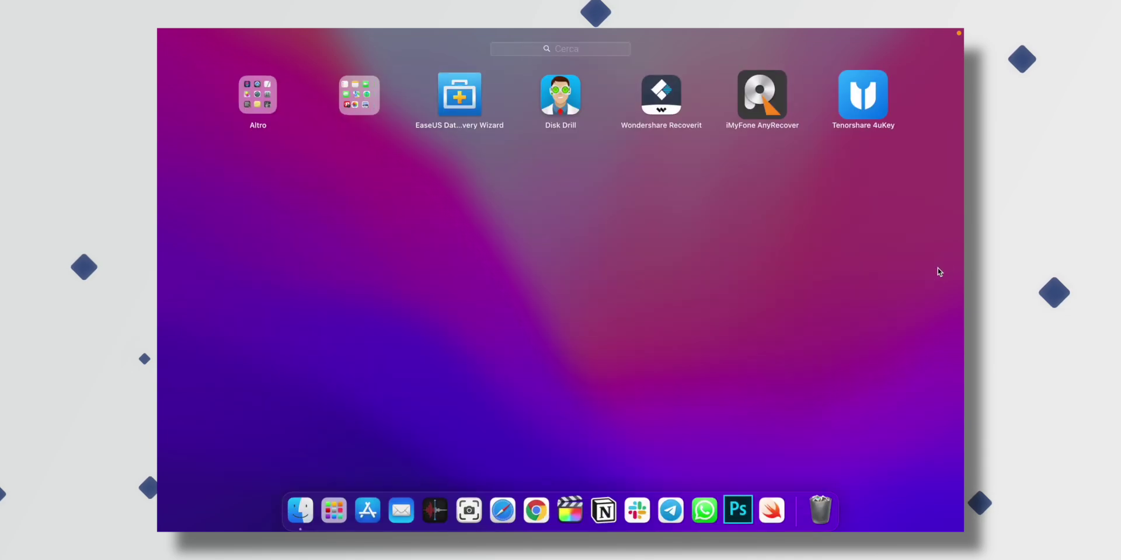
left_click(637, 294)
- Search the web in Safari for "appcleaner download" and view AppCleaner's Uptodown page before closing the window
left_click(501, 503)
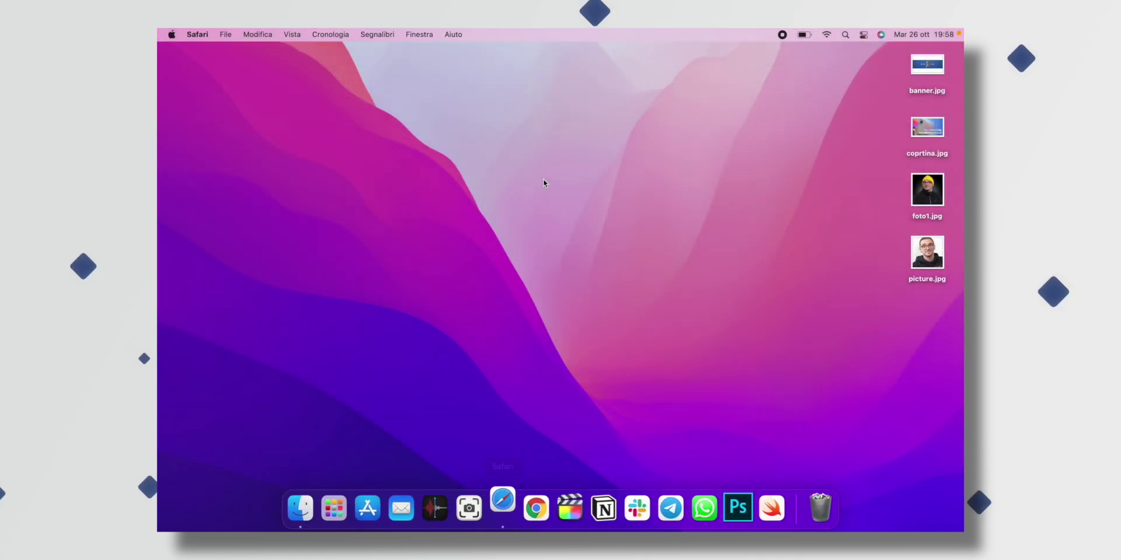
type("appcòle")
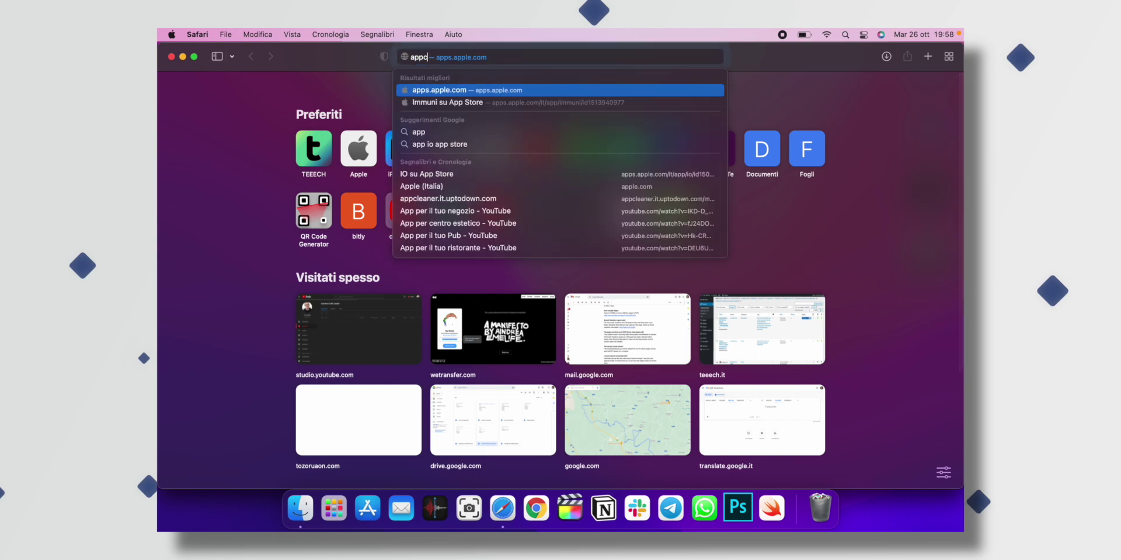
key("BackSpace")
key("BackSpace")
key("BackSpace")
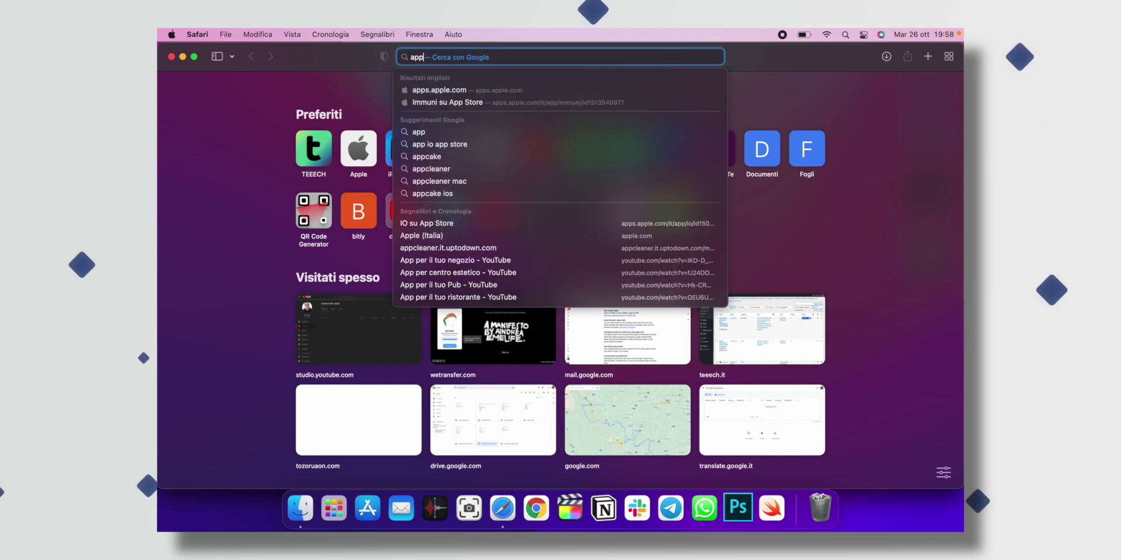
type("leaner")
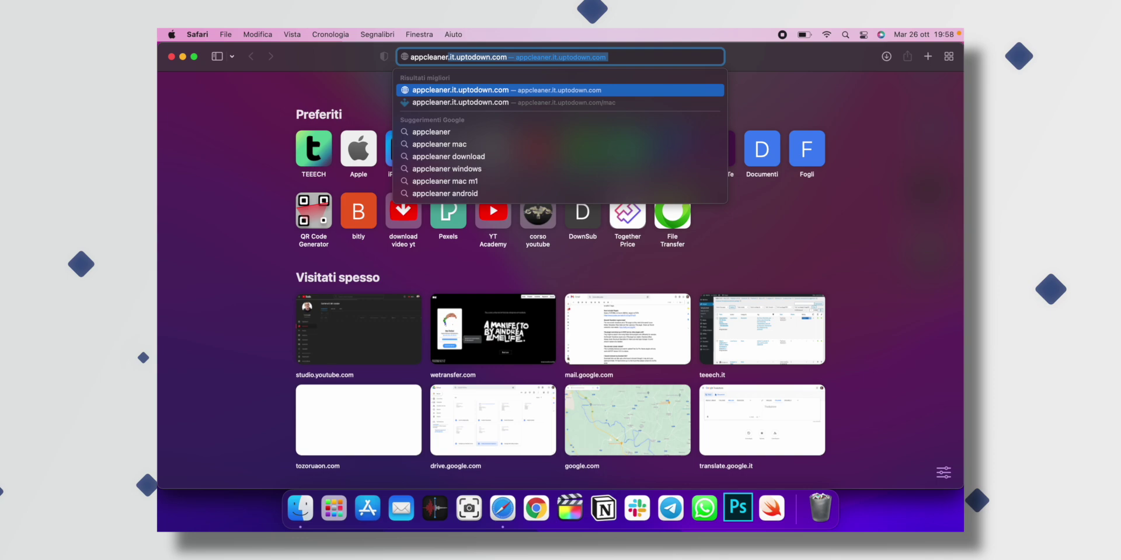
type(" download")
key("Return")
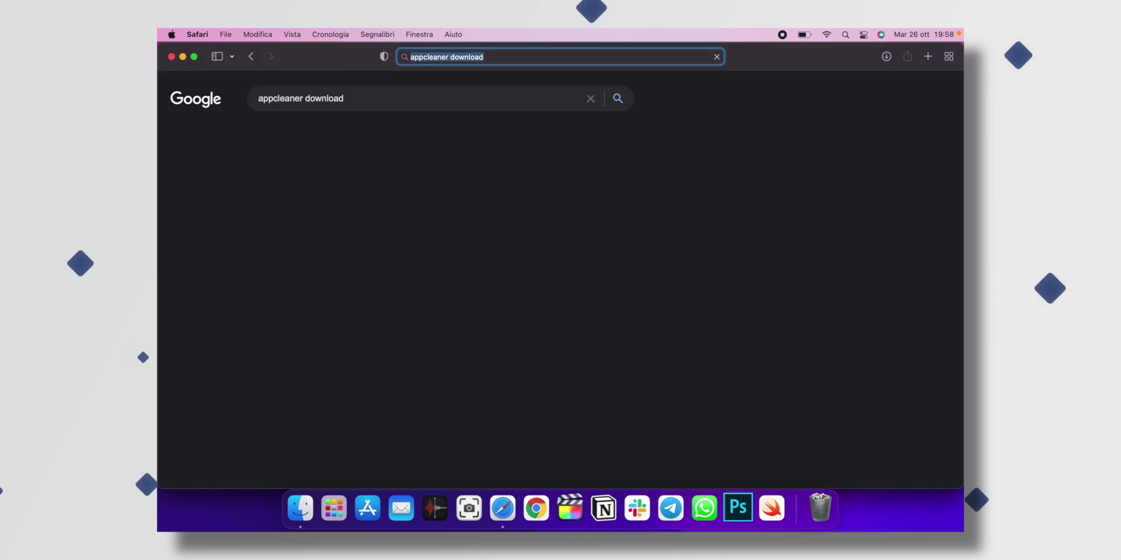
left_click(380, 194)
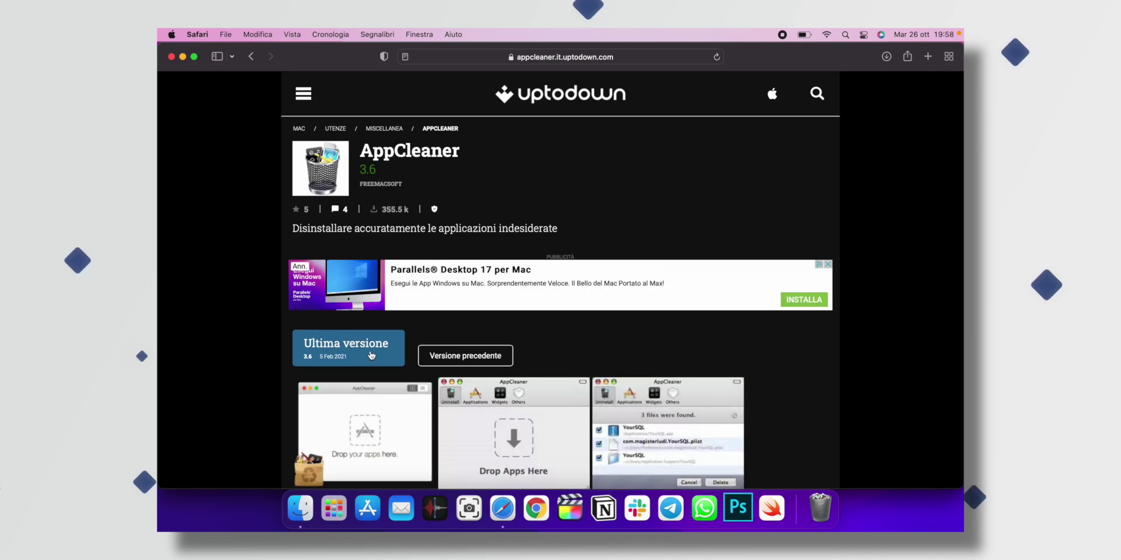
left_click(172, 56)
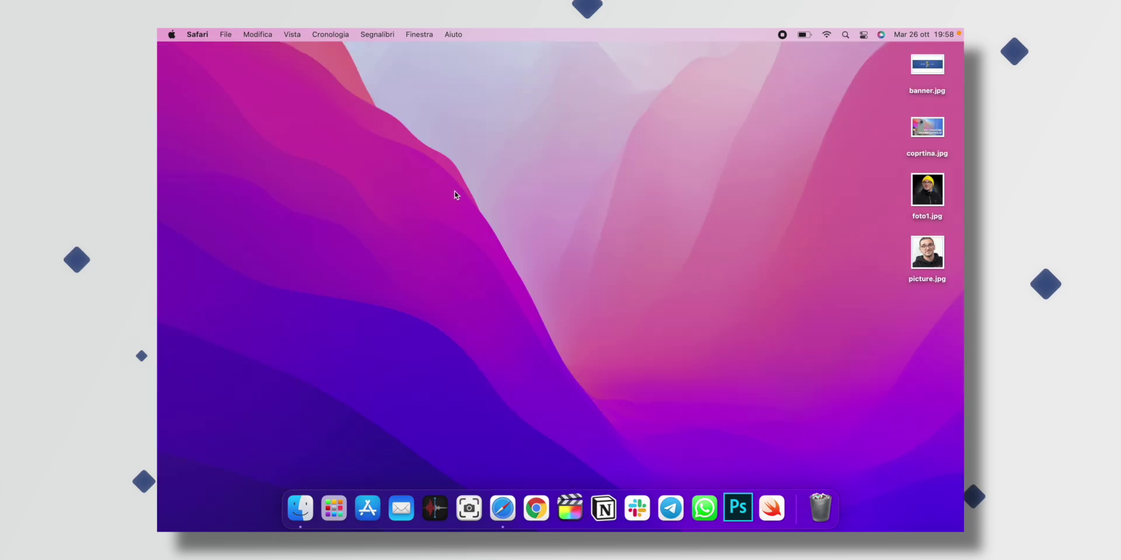
- Launch AppCleaner from Launchpad's App folder and move its window to the upper-right area of the desktop
left_click(334, 508)
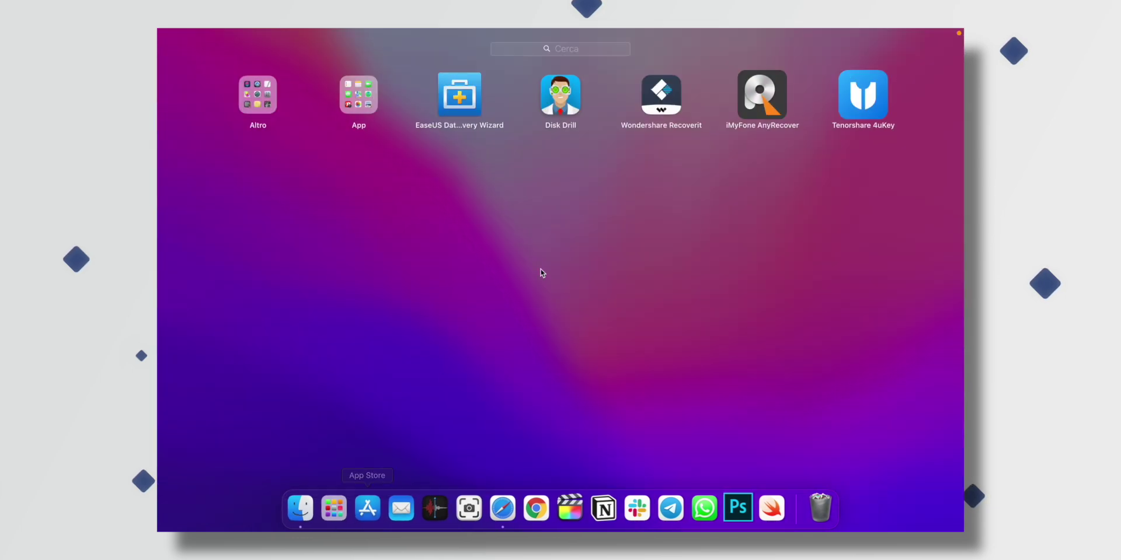
left_click(359, 99)
scroll(495, 219, "right", 5)
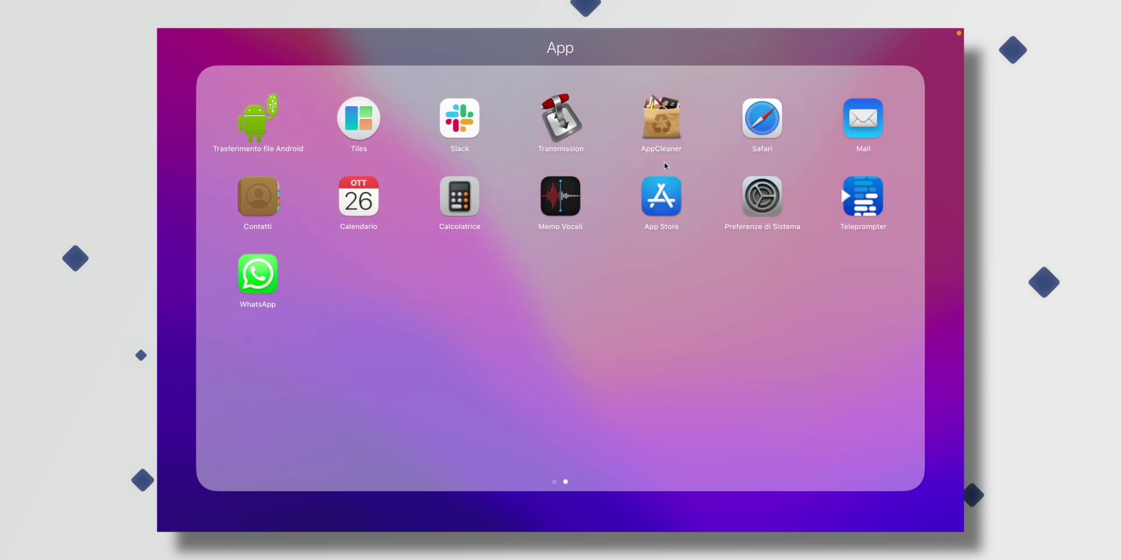
left_click(676, 123)
left_click(705, 162)
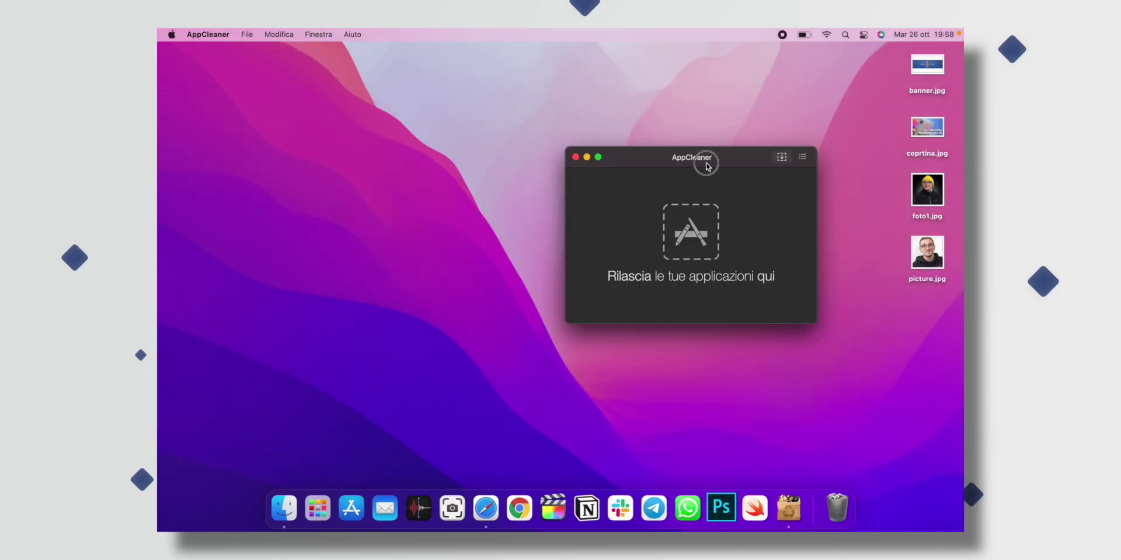
left_click_drag(706, 165, 842, 83)
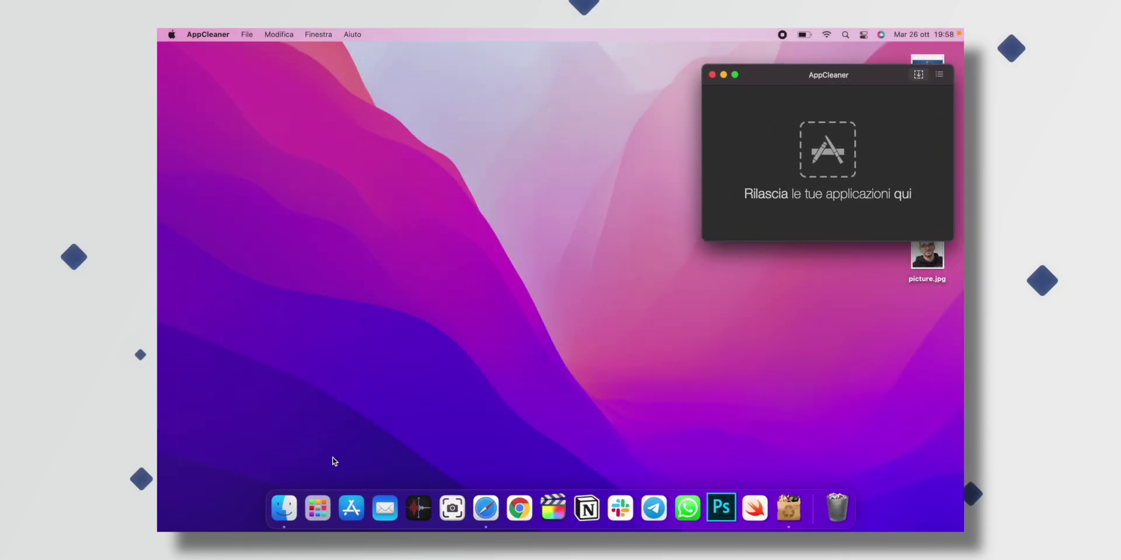
- Open the Applications folder in Finder and place its window beside AppCleaner without overlapping it
left_click(285, 507)
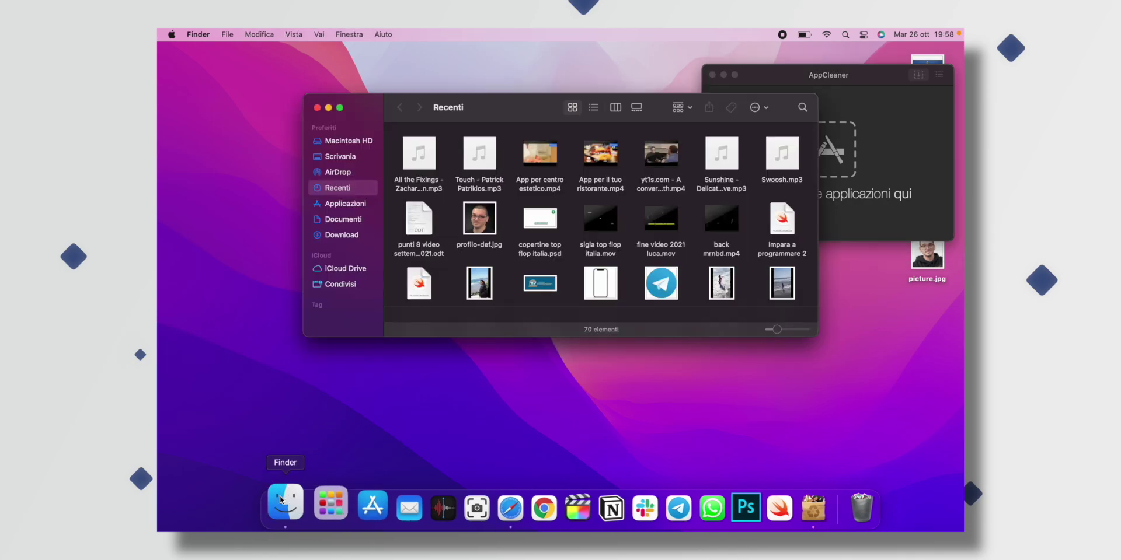
left_click(337, 204)
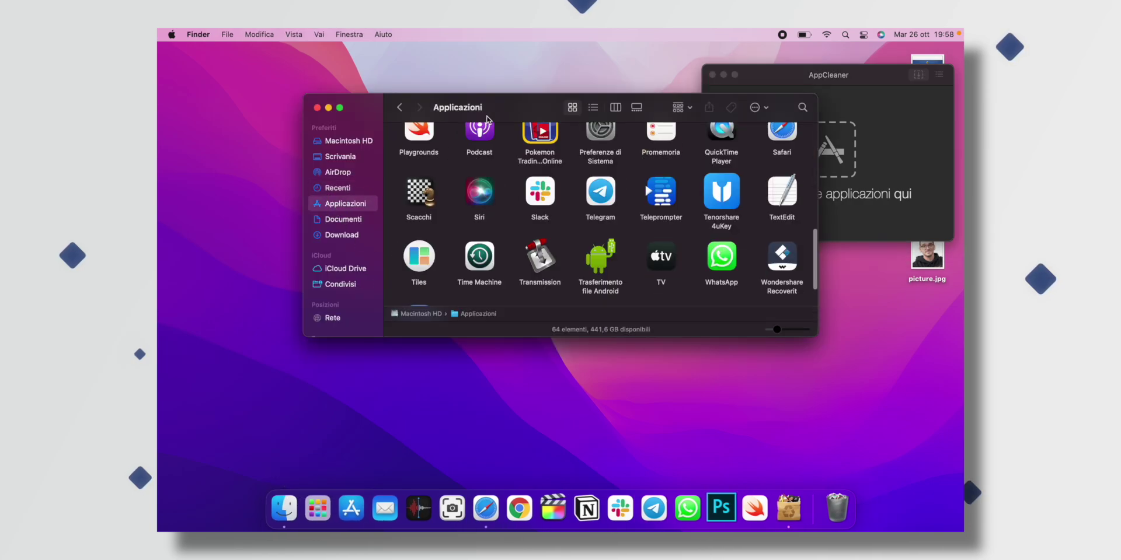
left_click_drag(498, 108, 373, 111)
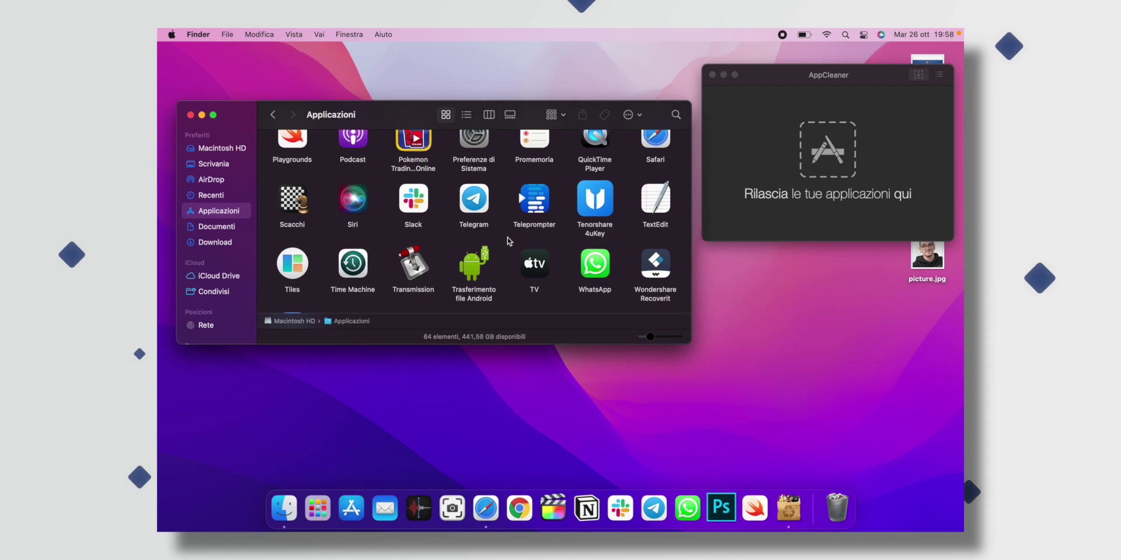
- Uninstall Wondershare Recoverit and its related files with AppCleaner, authorizing the removal with the account password
scroll(514, 244, "down", 3)
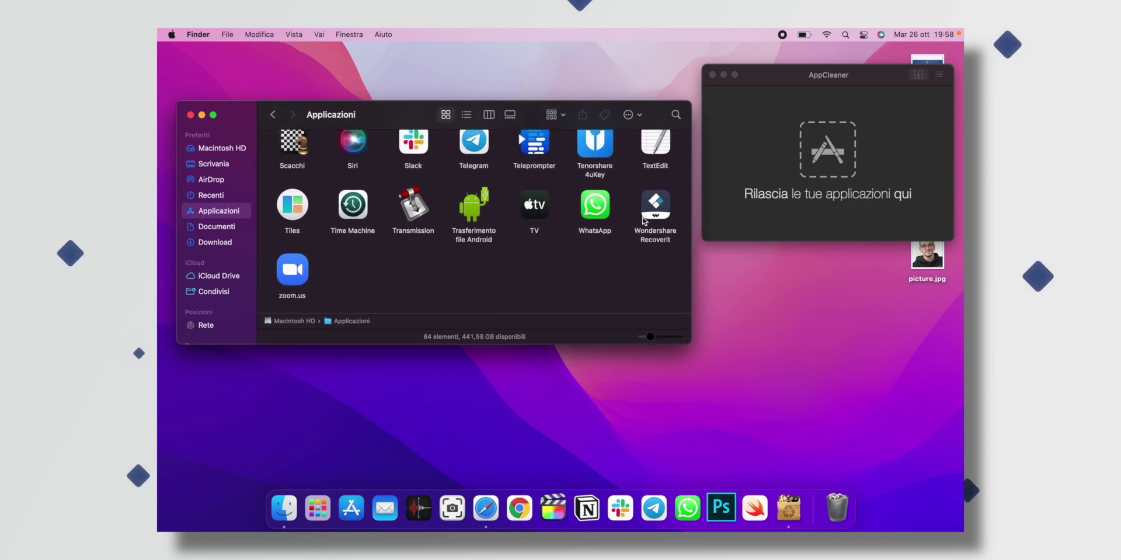
left_click_drag(647, 219, 833, 159)
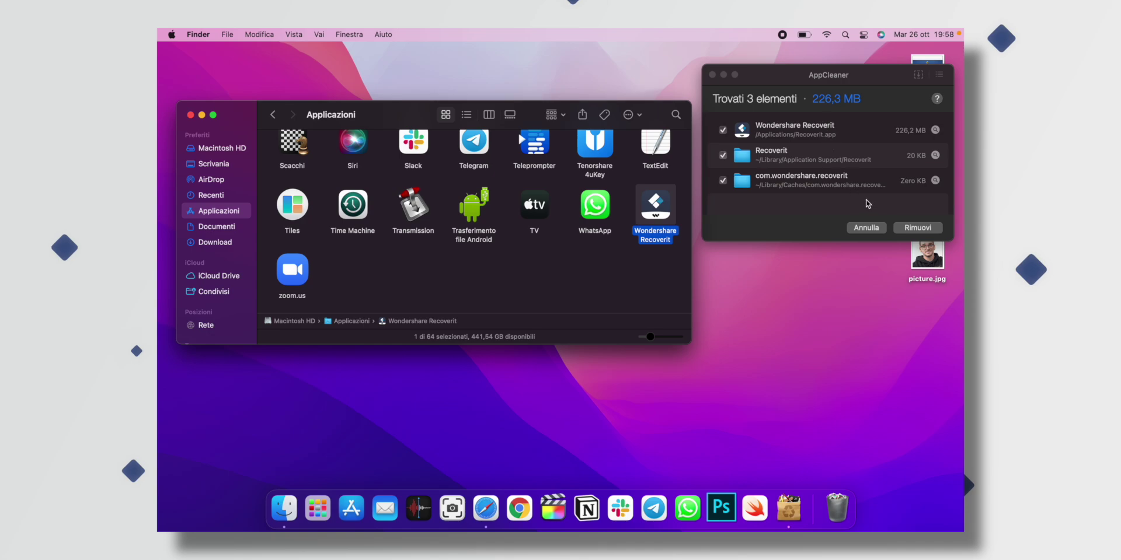
left_click(908, 227)
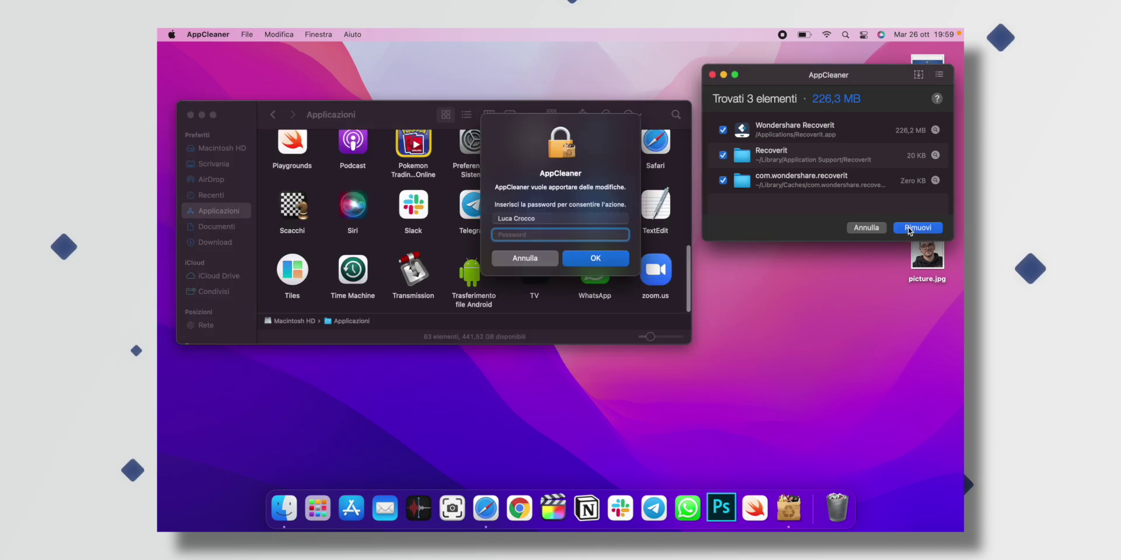
type("••••")
key("Return")
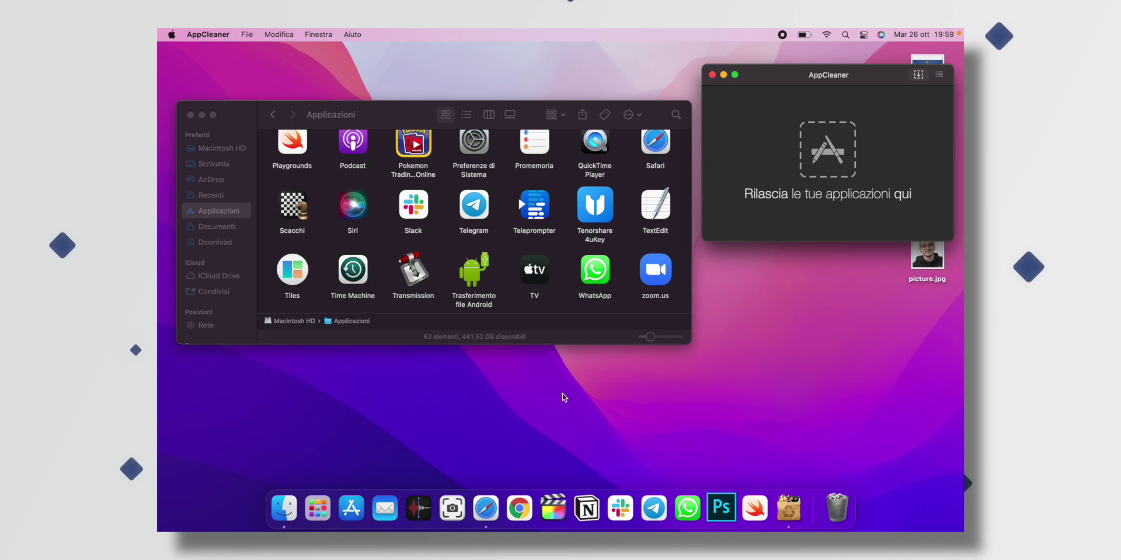
- Check Launchpad for Wondershare Recoverit and return to the desktop
left_click(316, 502)
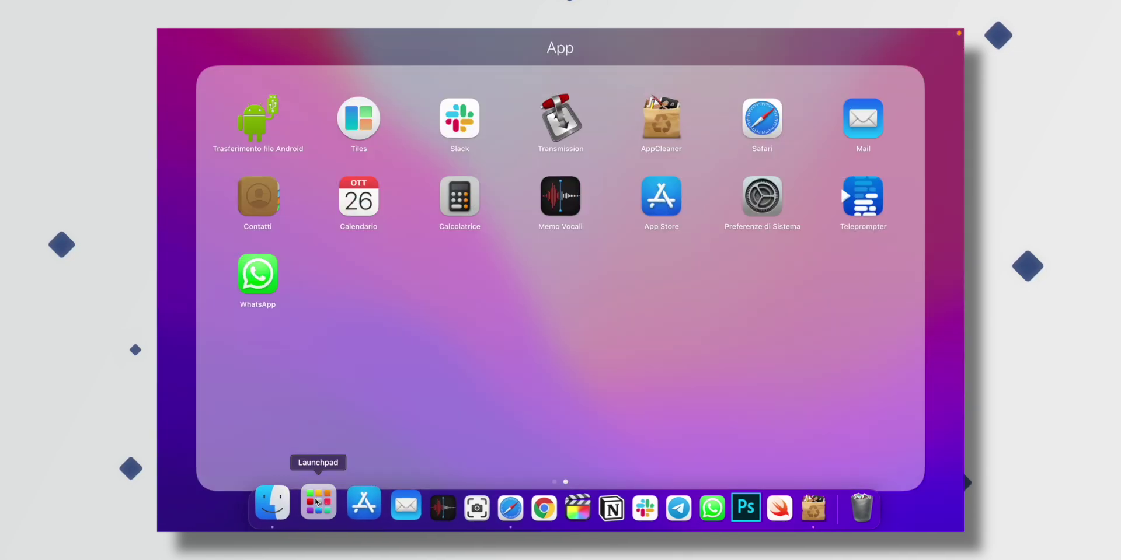
left_click(943, 393)
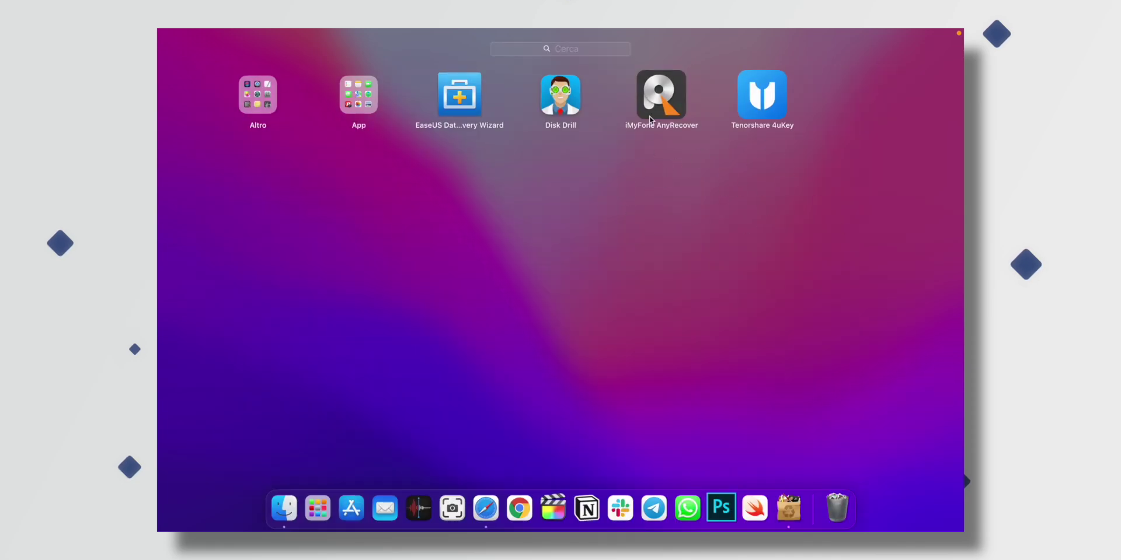
left_click(633, 225)
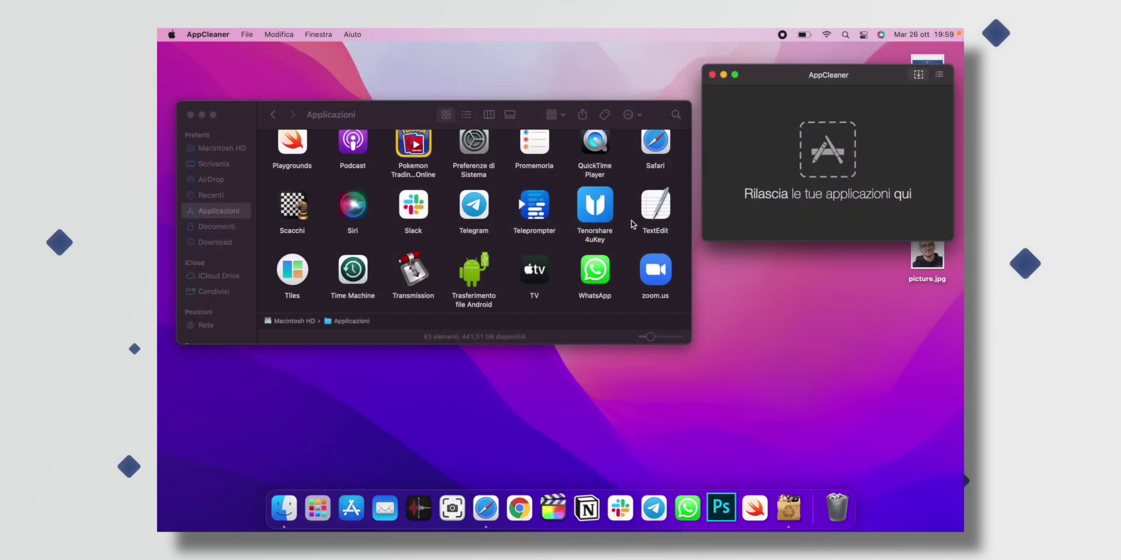
- Uninstall iMyFone AnyRecover and Disk Drill together with their related files from the Applications folder using AppCleaner
scroll(516, 239, "up", 5)
scroll(517, 240, "up", 4)
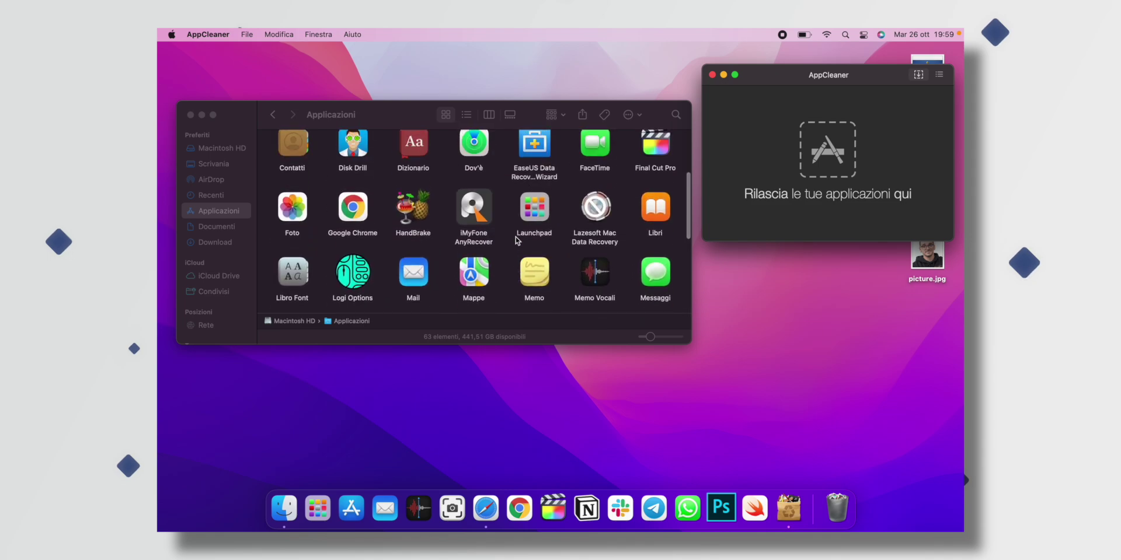
left_click_drag(482, 233, 847, 178)
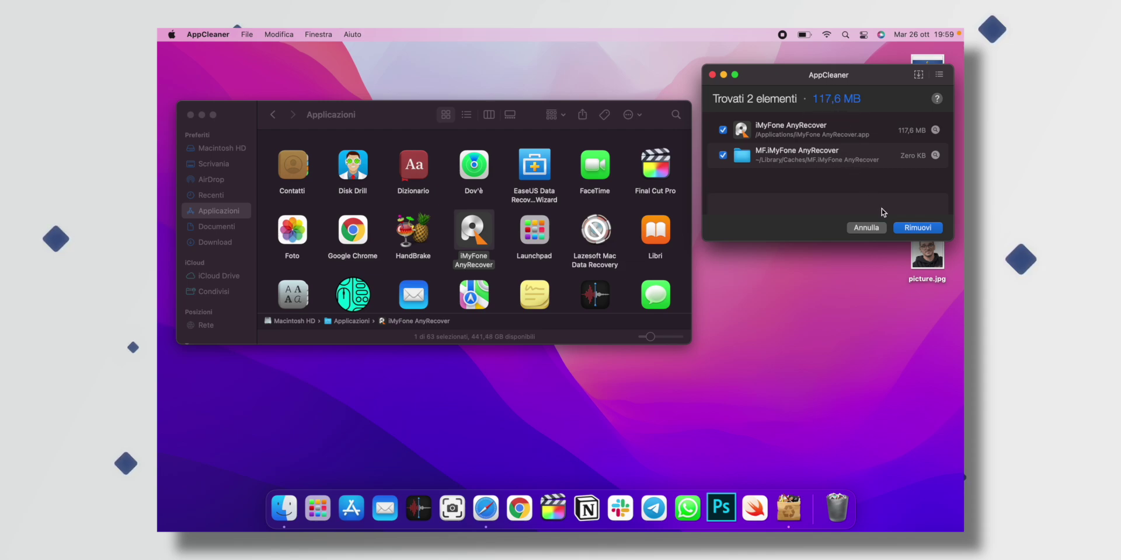
left_click(907, 227)
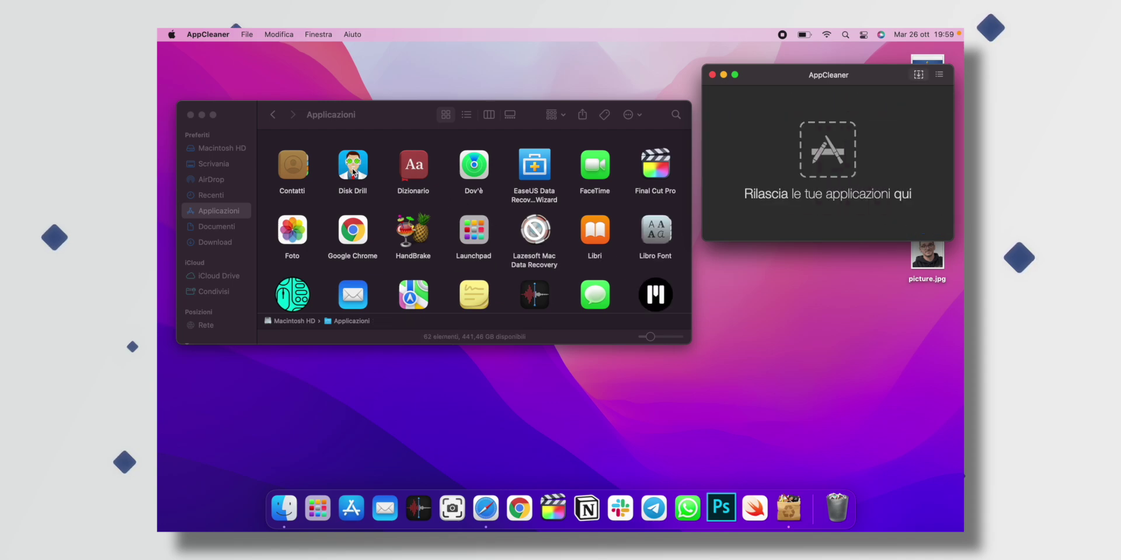
left_click_drag(353, 172, 801, 136)
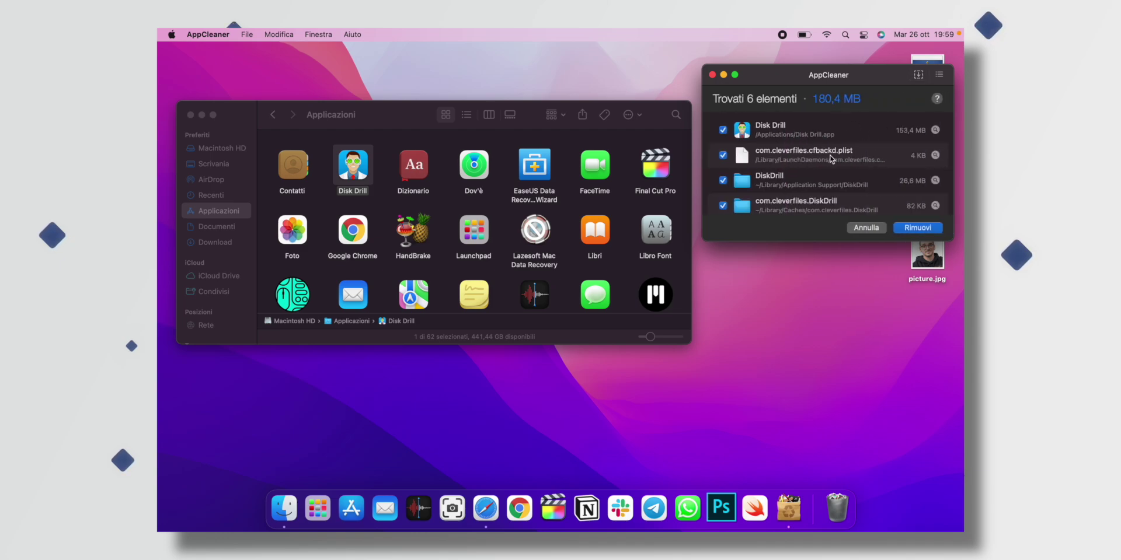
left_click(907, 227)
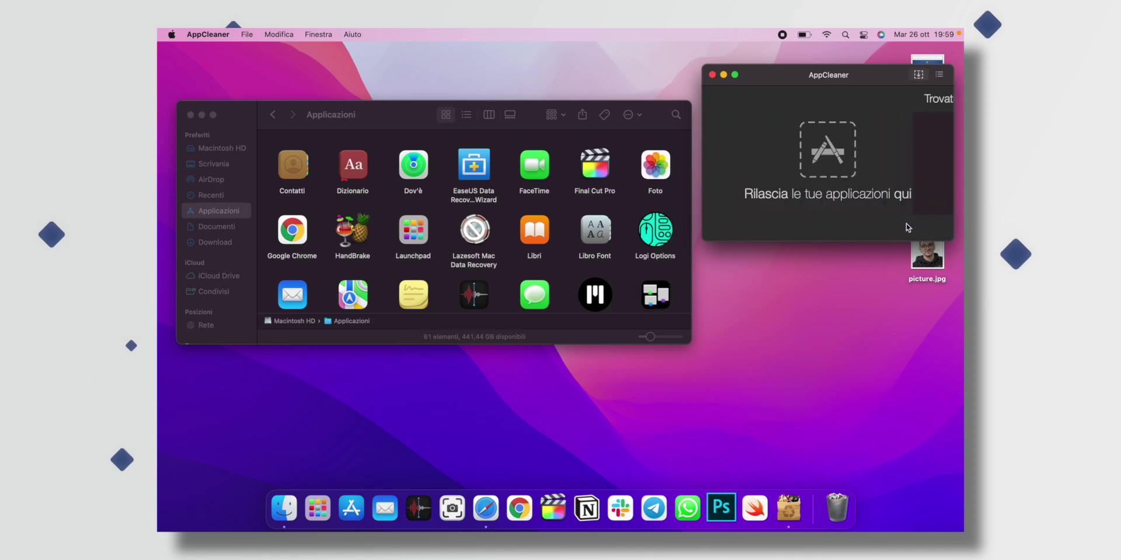
- Check Launchpad twice for Disk Drill, returning to the desktop each time
left_click(317, 503)
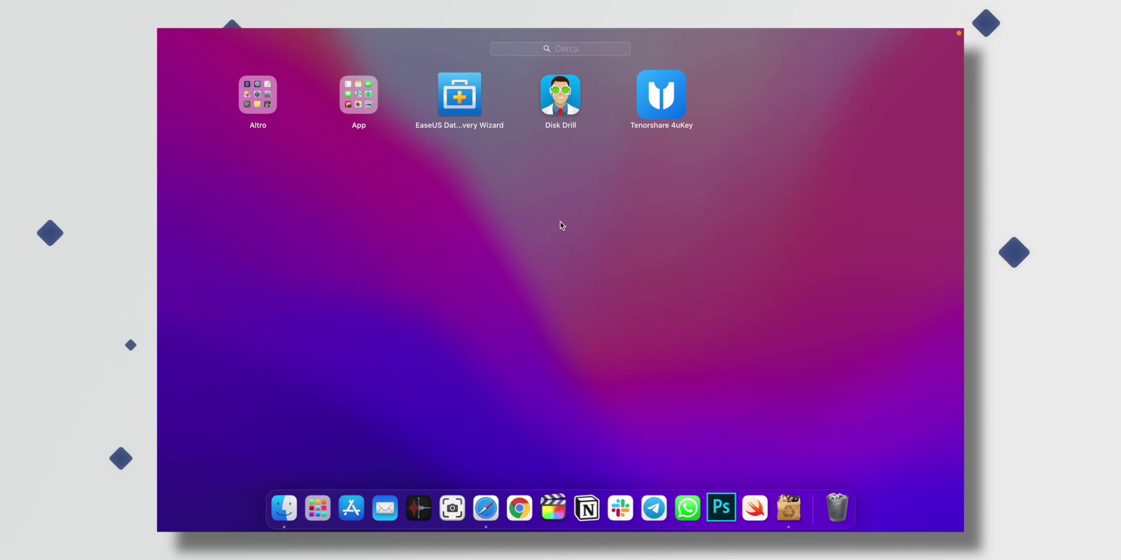
left_click(562, 225)
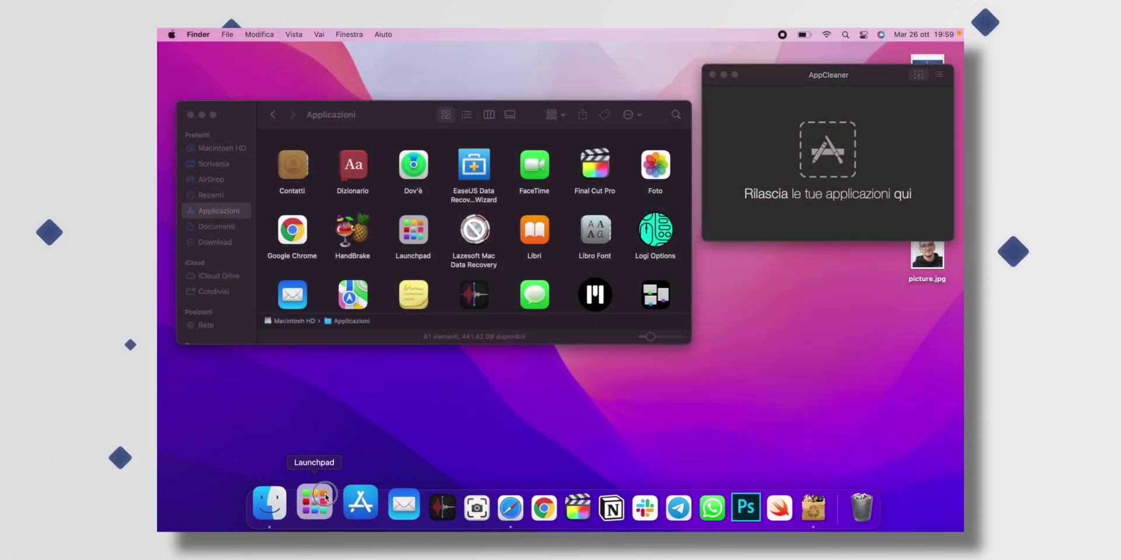
left_click(317, 507)
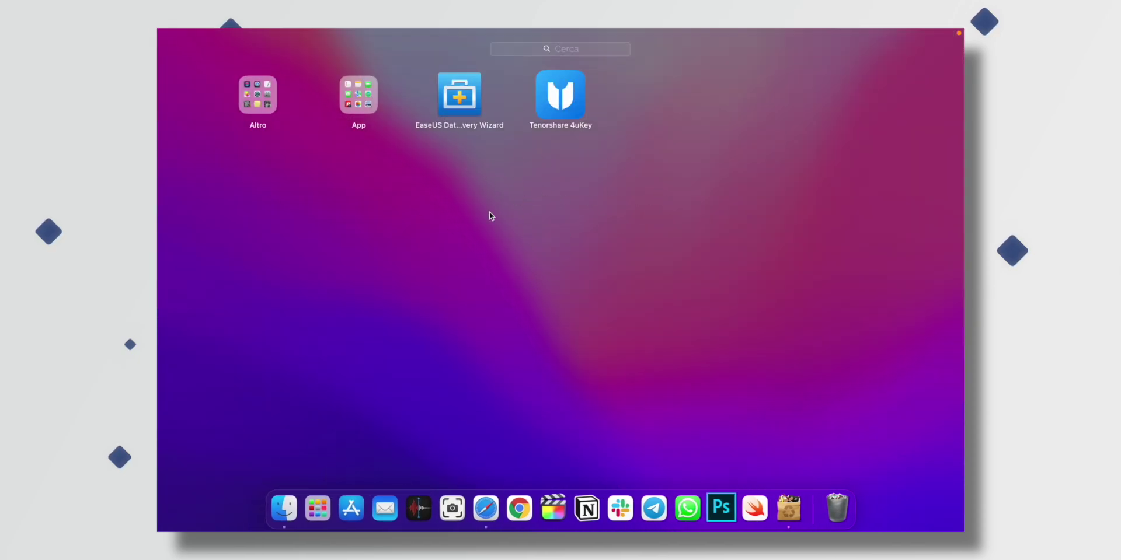
left_click(491, 284)
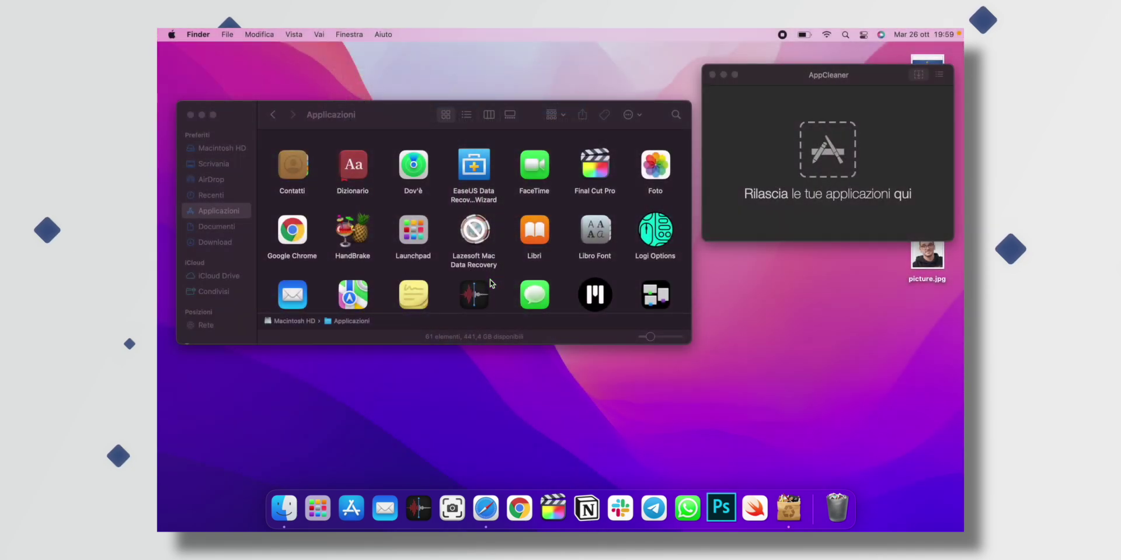
- Review the apps still listed in the Applications folder and in Launchpad, and return to the desktop
scroll(514, 247, "up", 5)
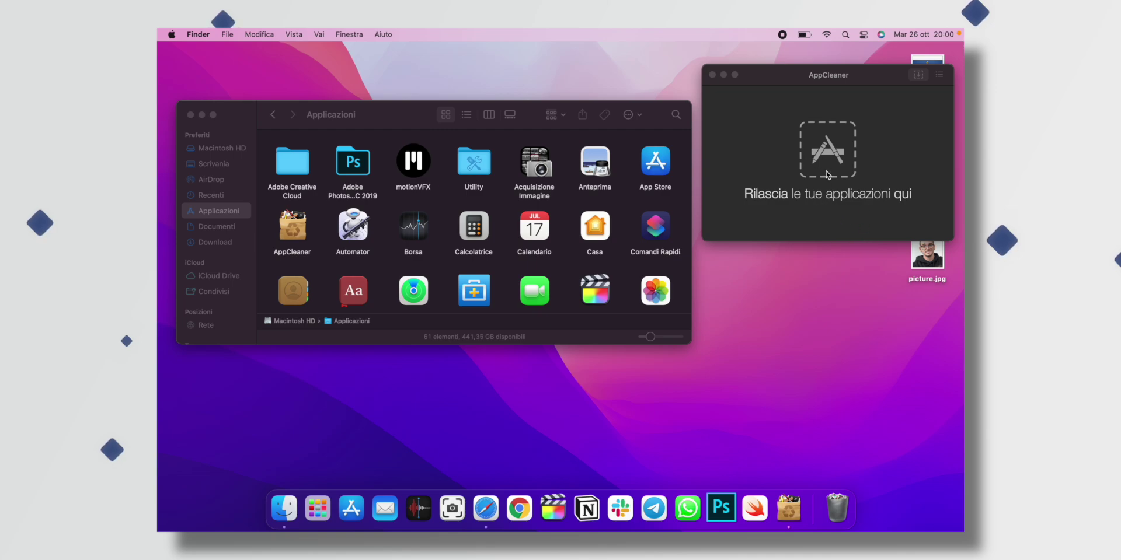
left_click(318, 505)
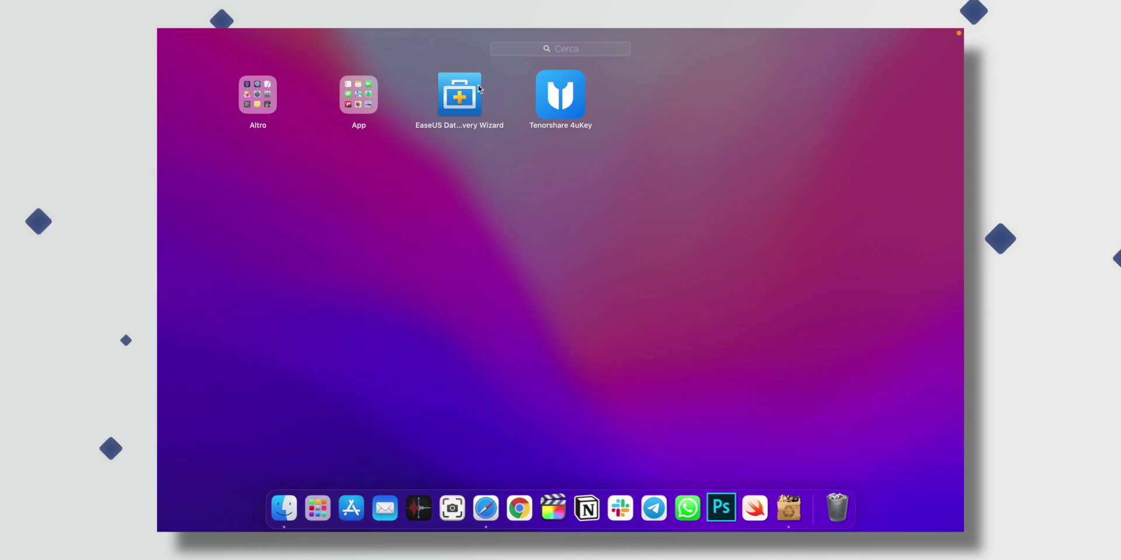
left_click(476, 202)
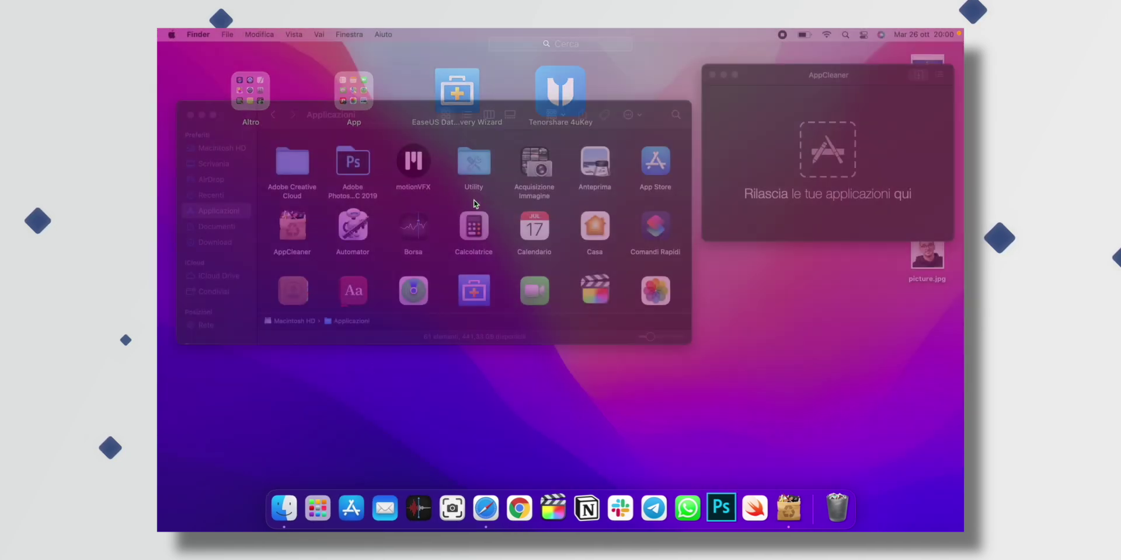
- Find EaseUS Data Recovery Wizard in the Applications folder, view its file information and close the info window
scroll(524, 249, "down", 5)
scroll(523, 250, "down", 3)
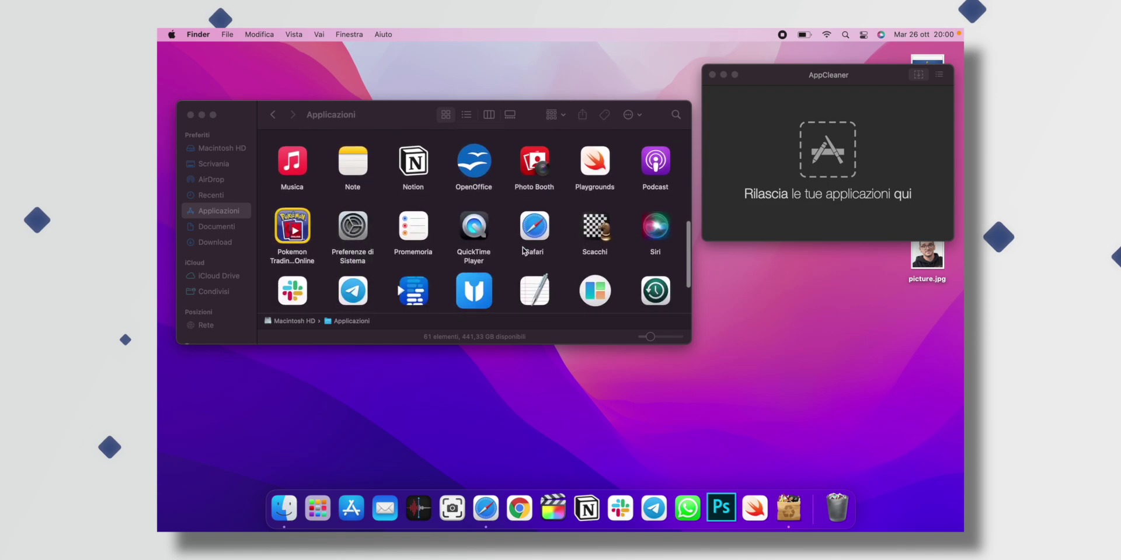
scroll(523, 251, "up", 3)
scroll(524, 250, "down", 2)
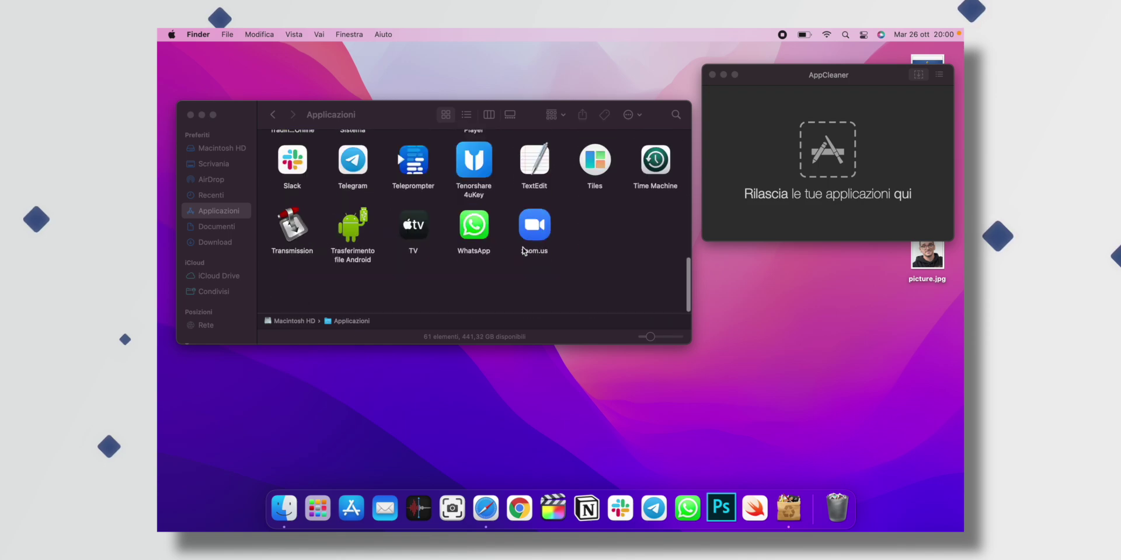
scroll(524, 250, "up", 6)
scroll(524, 250, "up", 2)
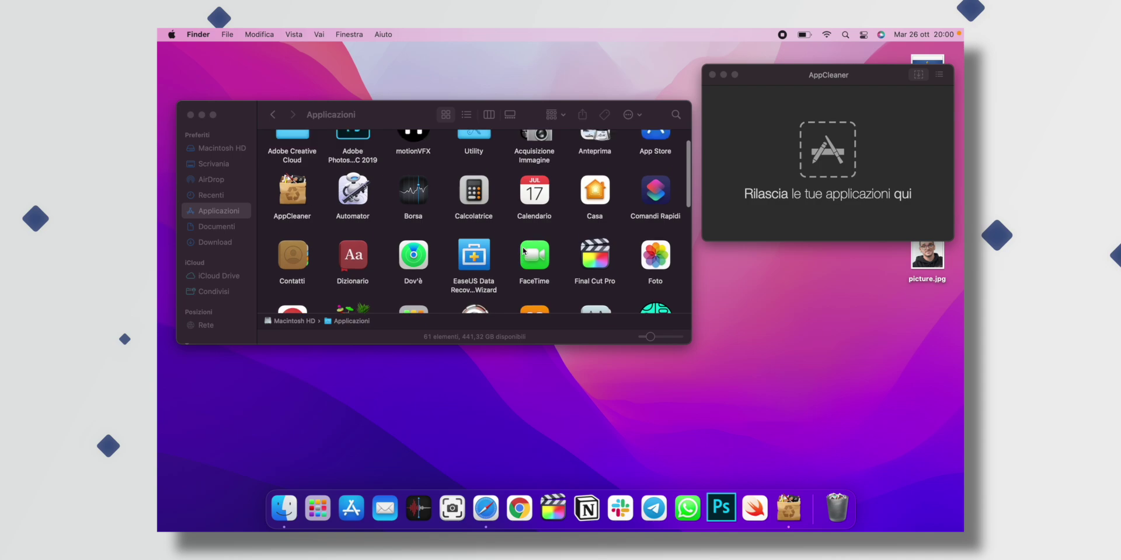
scroll(523, 249, "down", 2)
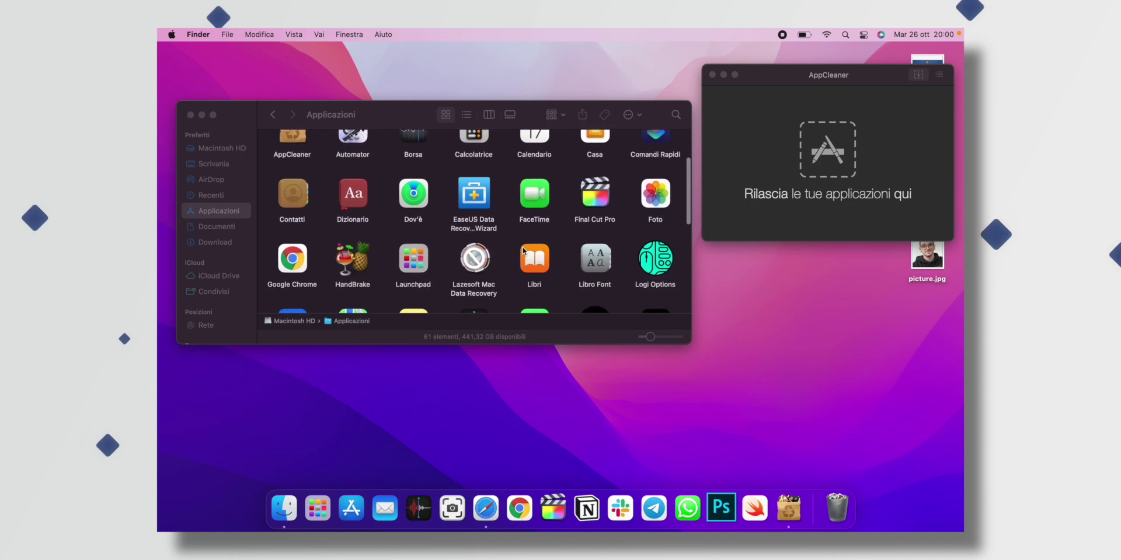
left_click(492, 218)
right_click(476, 200)
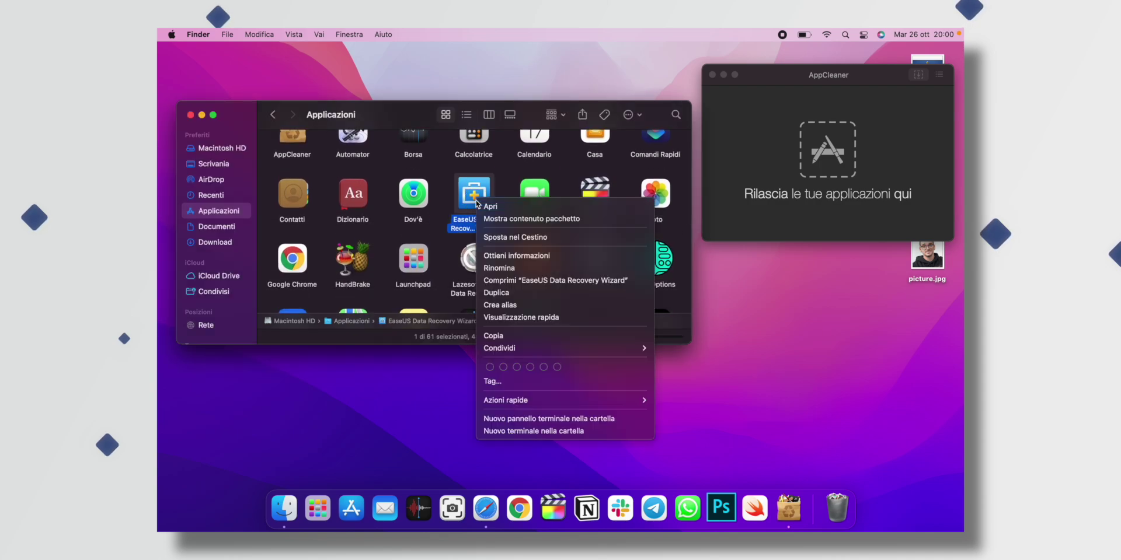
left_click(527, 255)
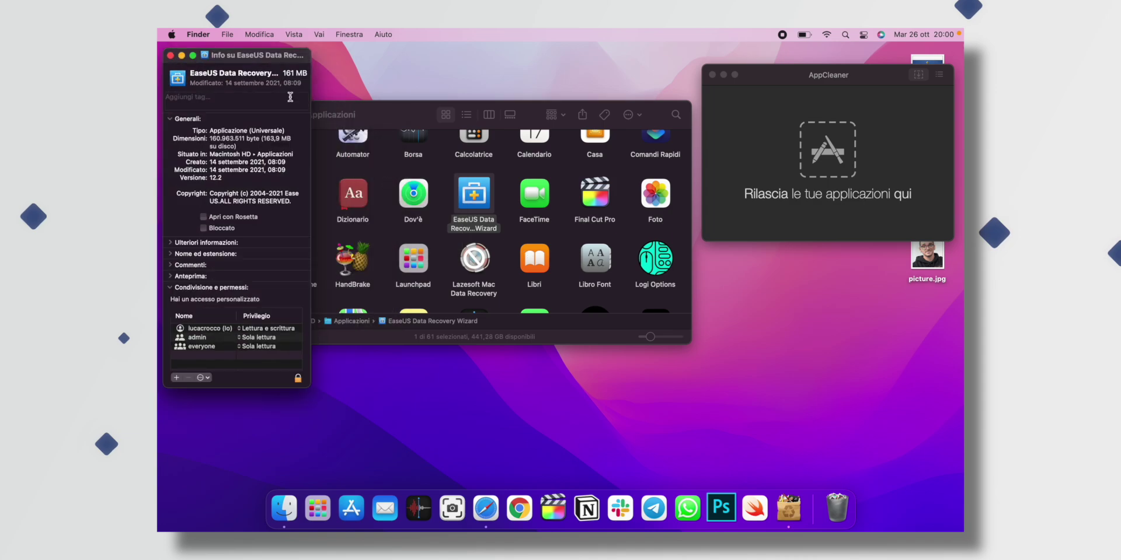
left_click(170, 55)
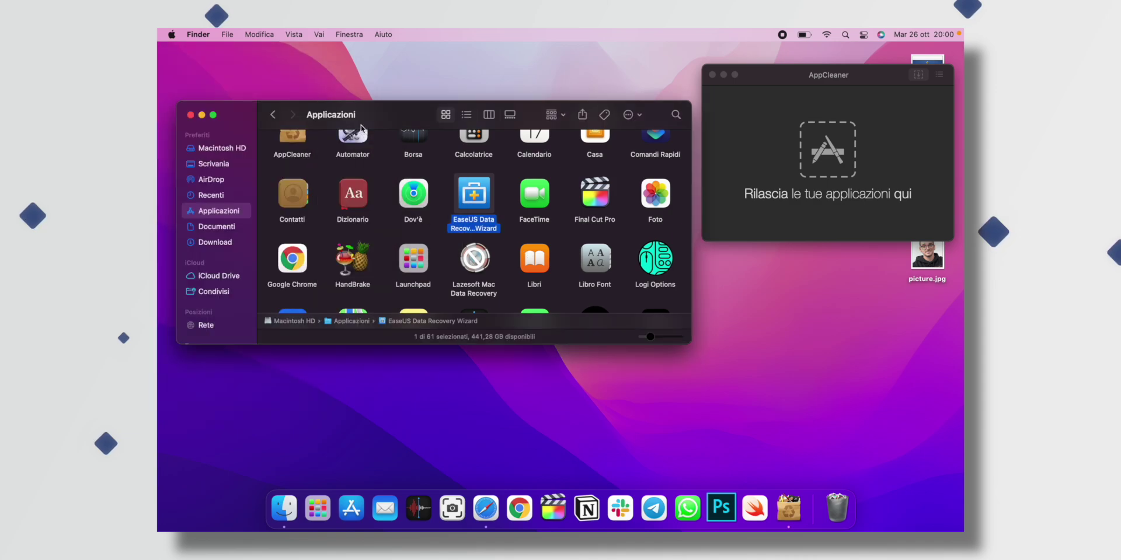
- Uninstall EaseUS Data Recovery Wizard and all its related files with AppCleaner
left_click_drag(475, 195, 828, 138)
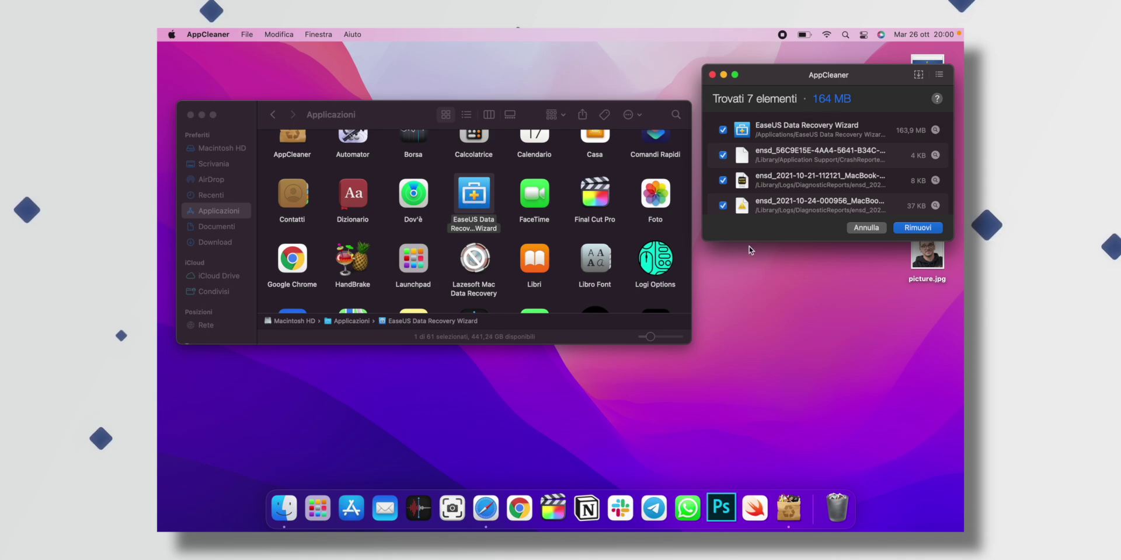
left_click(908, 230)
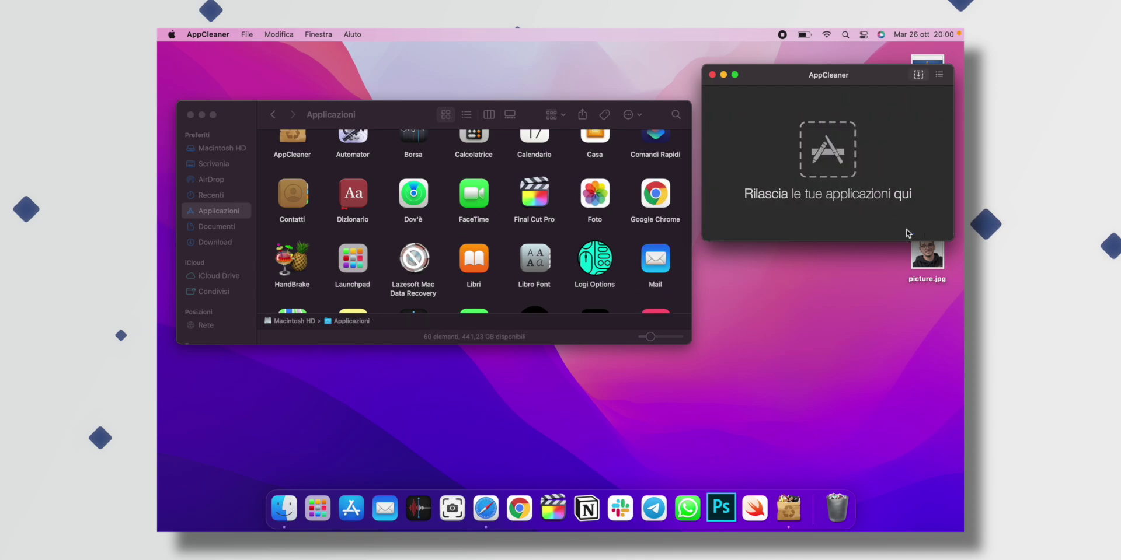